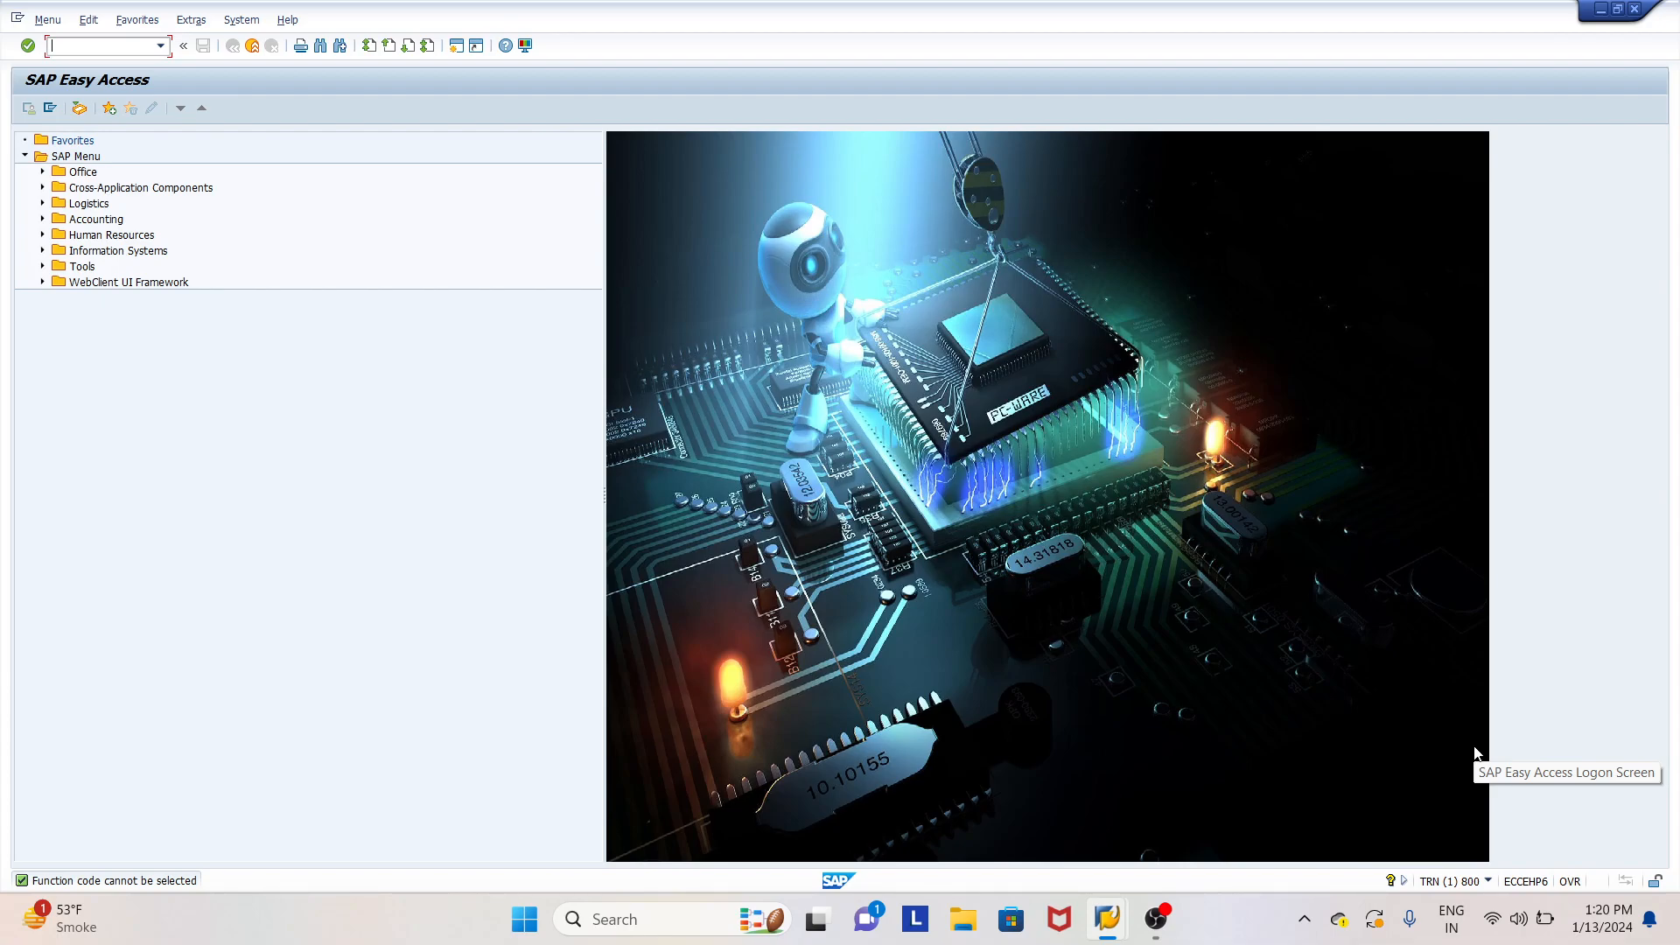
Open the Change Vendor transaction (FK02) and display the withholding tax data of SAP Consulting Services Ltd. for company code 2310
type("FK02")
key("Return")
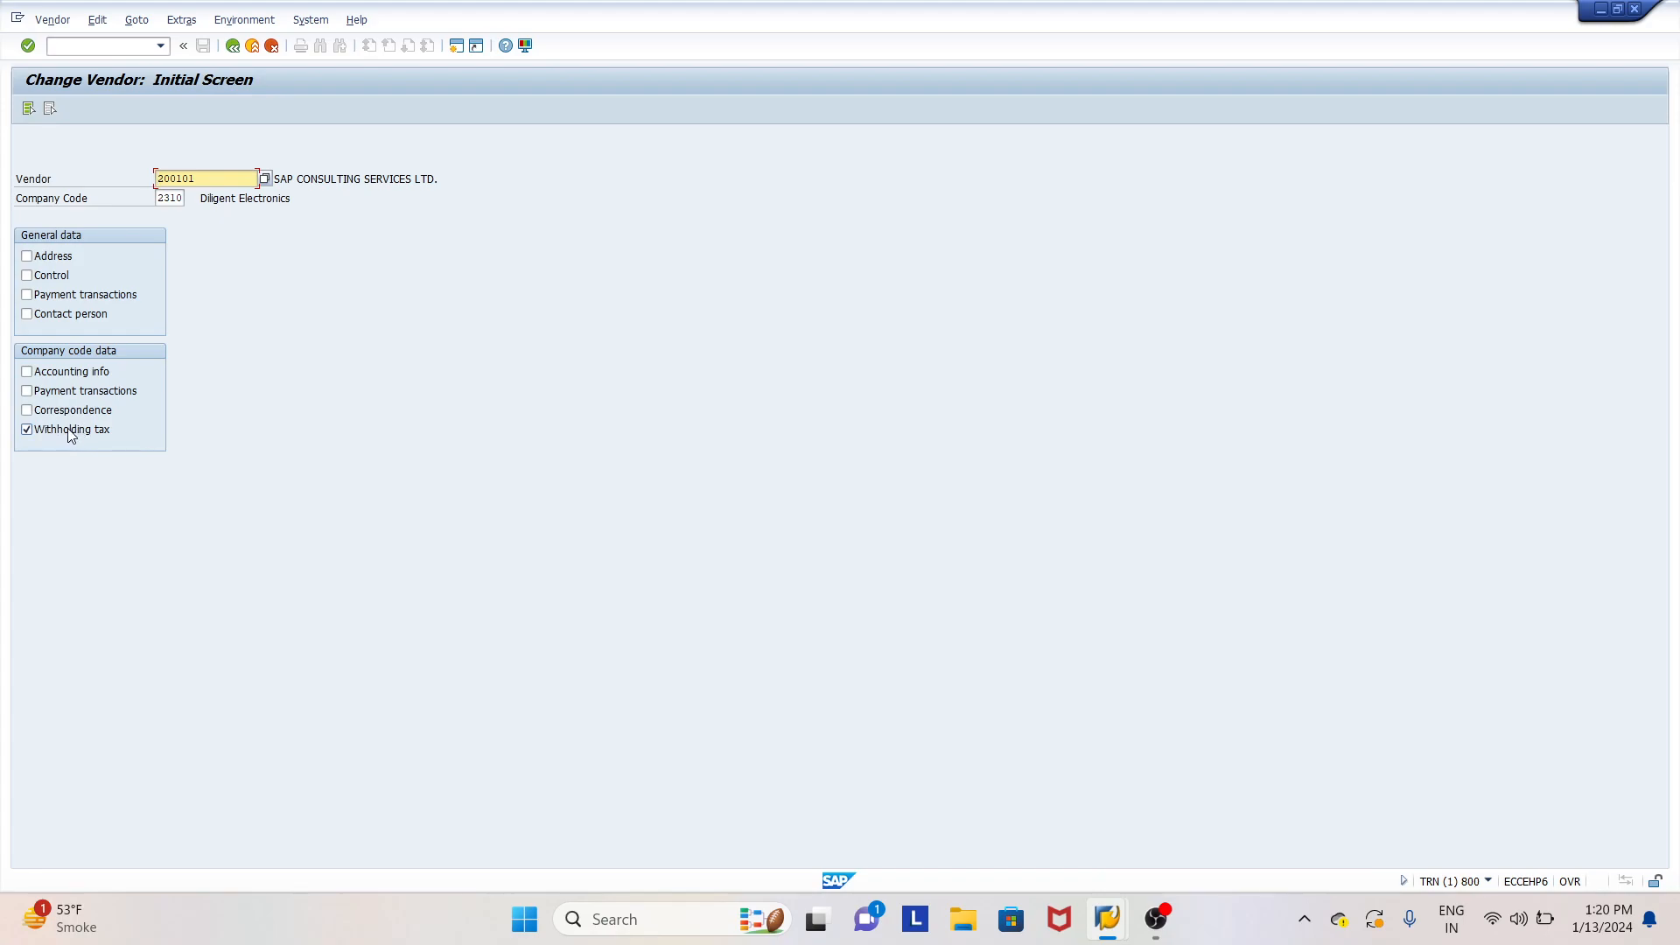
key("Return")
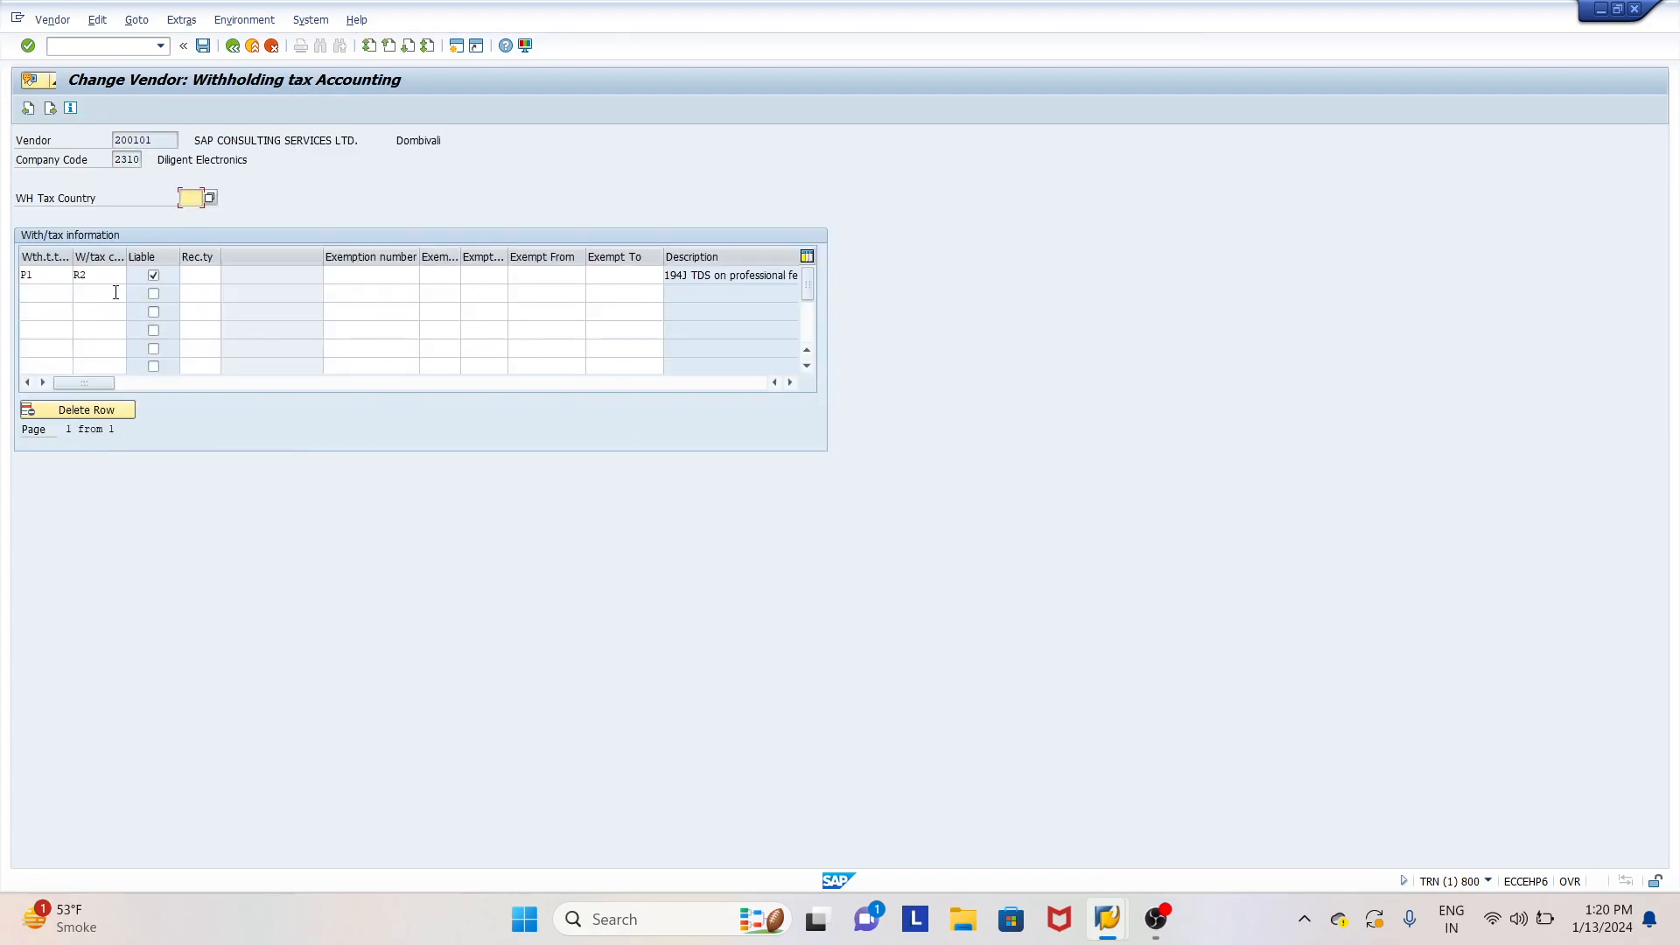
Check the possible entries for the vendor's withholding tax type P1 and tax code R2, then save the record and return
left_click(54, 277)
left_click(77, 275)
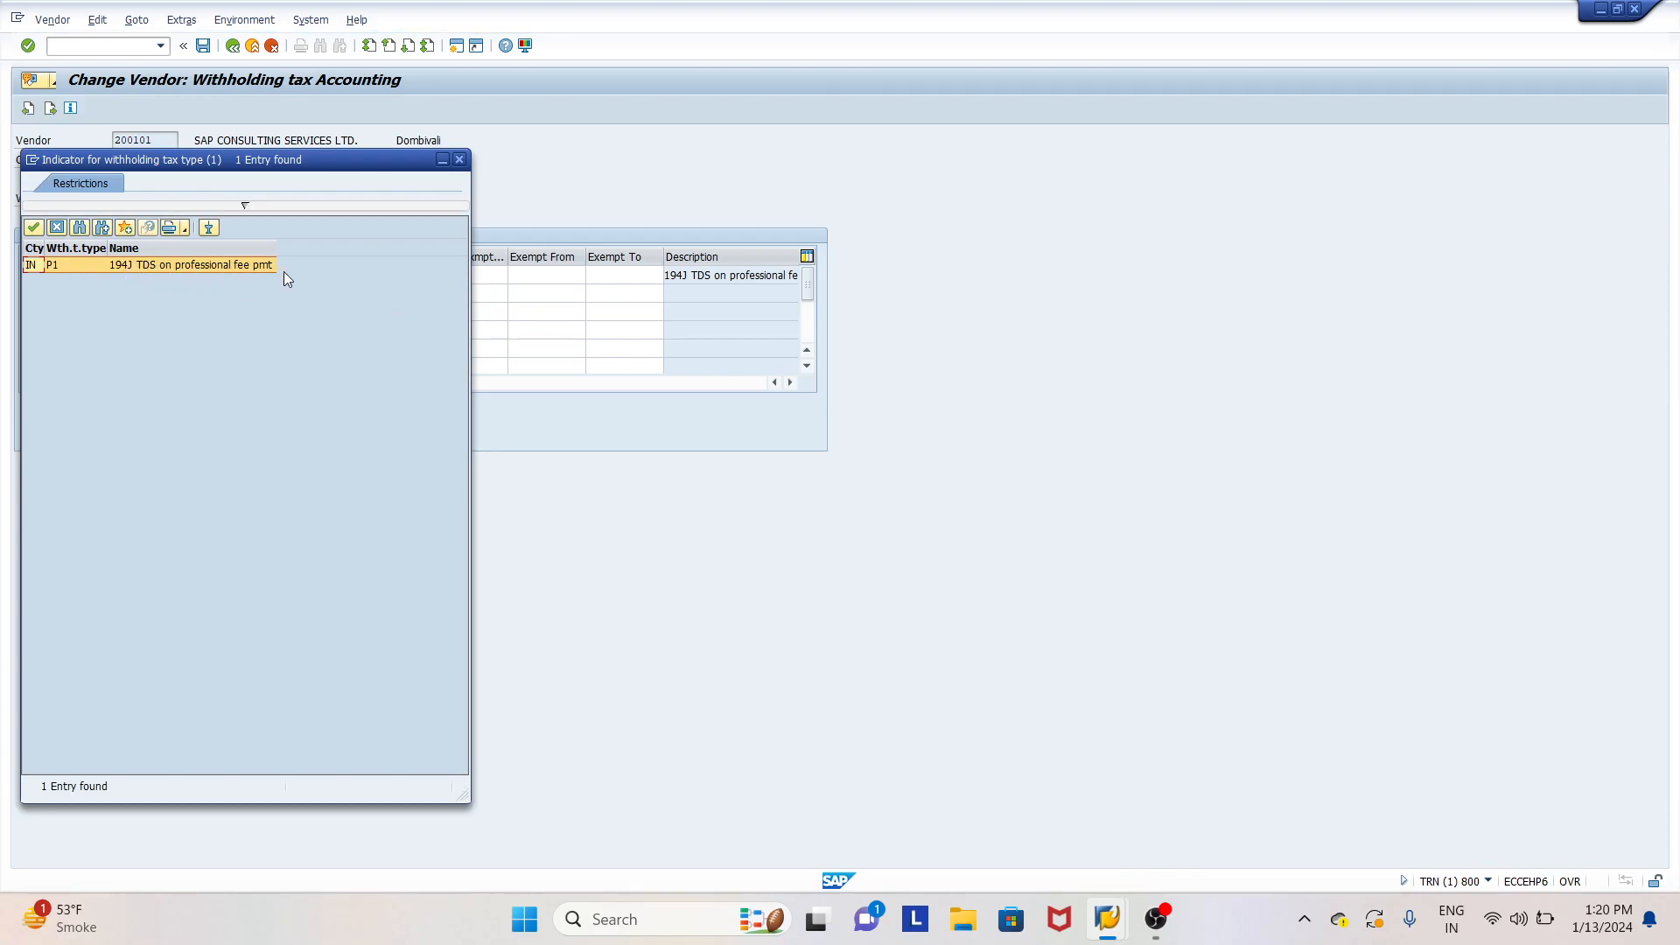
left_click(458, 159)
left_click(134, 274)
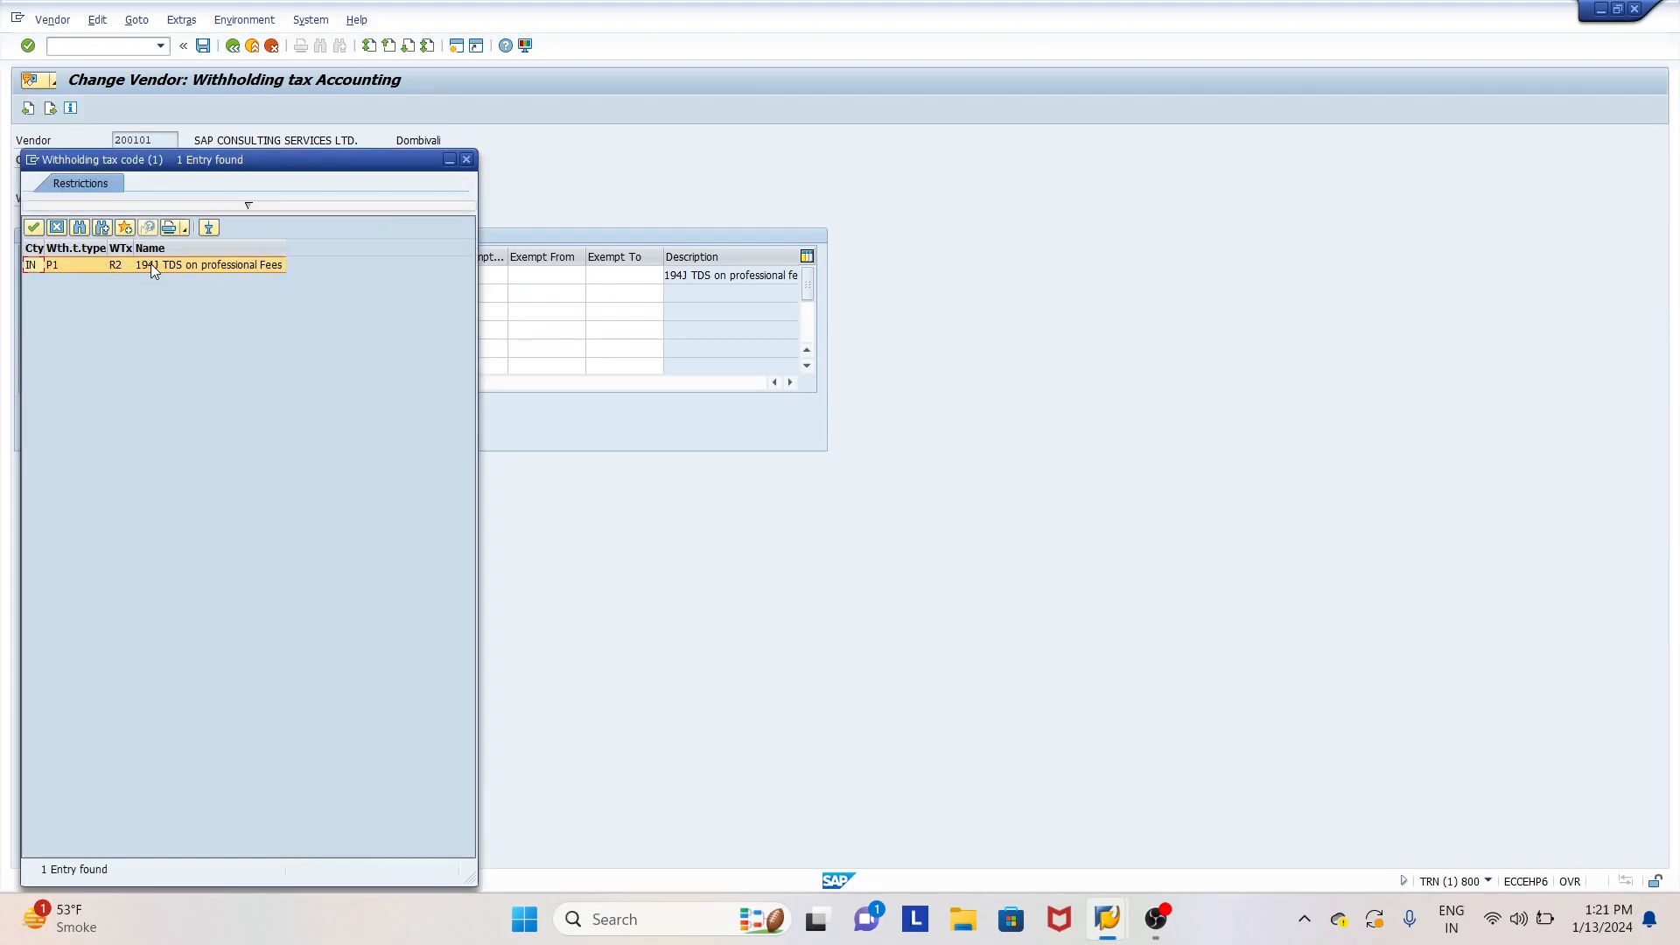
left_click(466, 160)
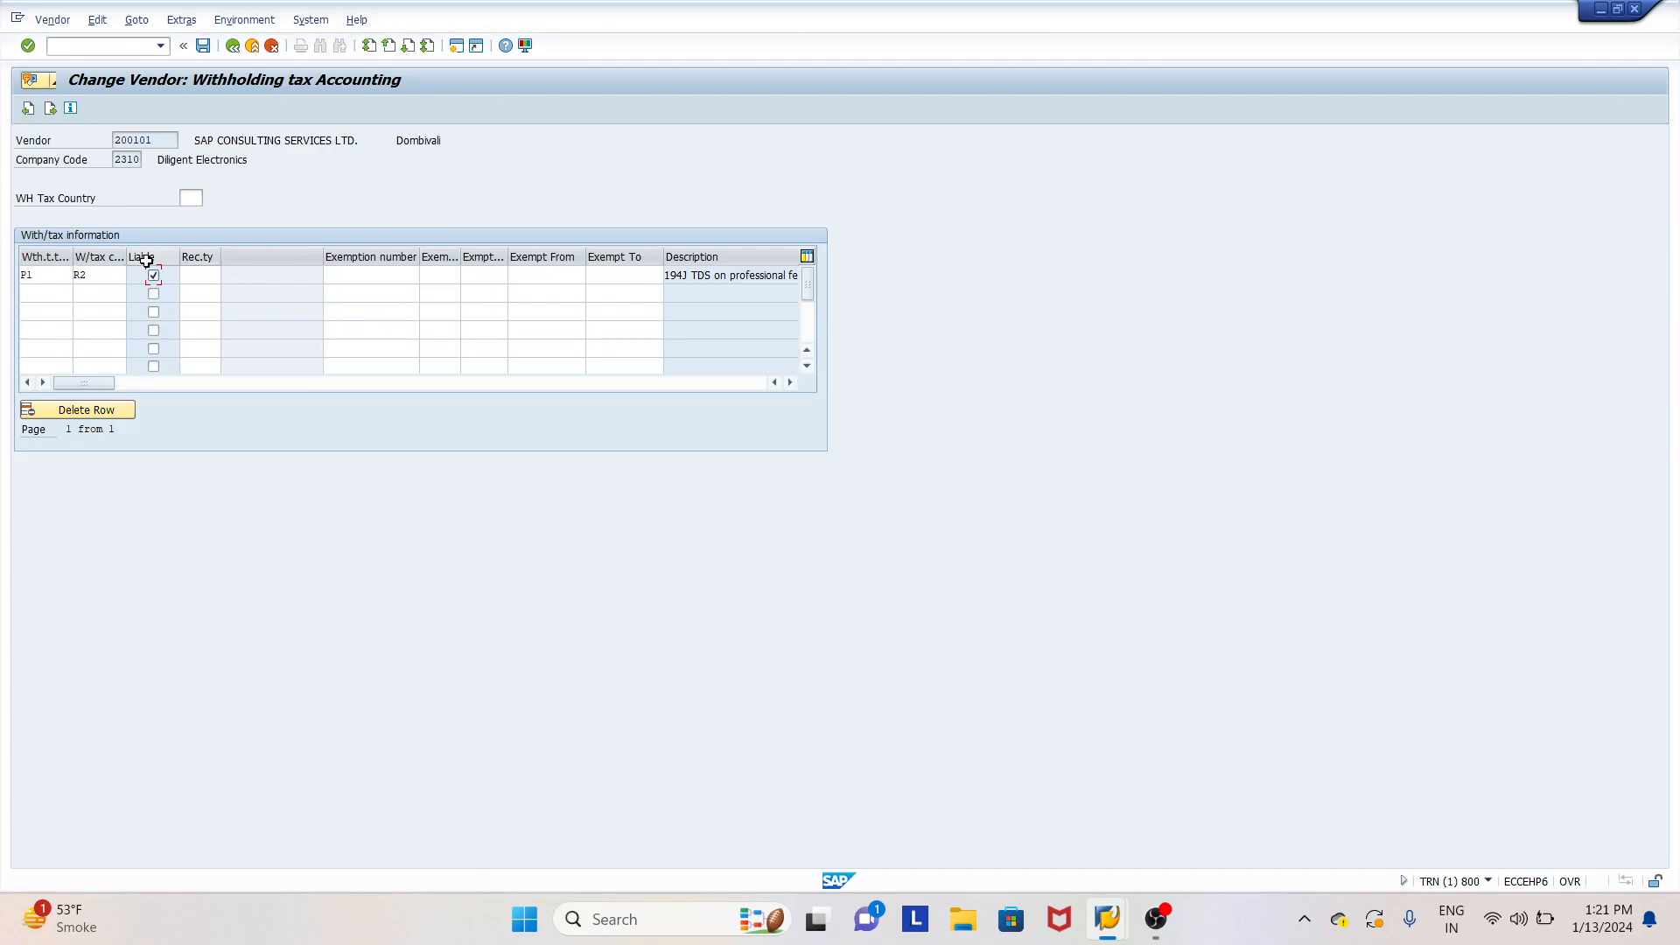
key("ctrl+s")
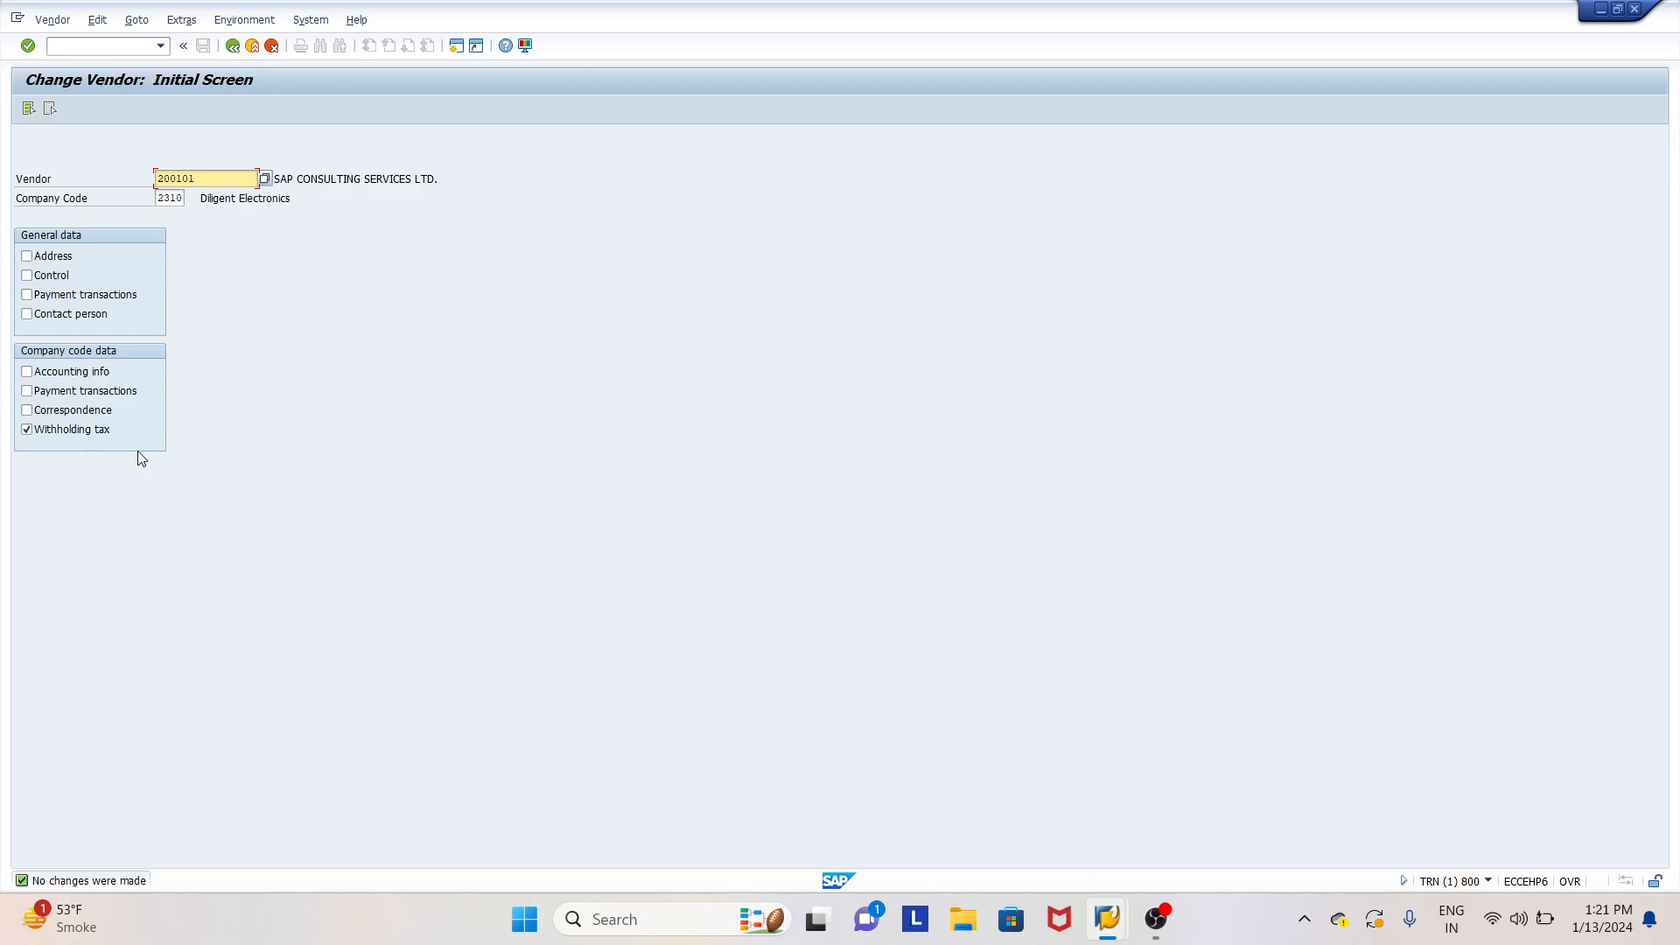
Start the vendor down payment request transaction F-47 with the command /NF-47
left_click(102, 45)
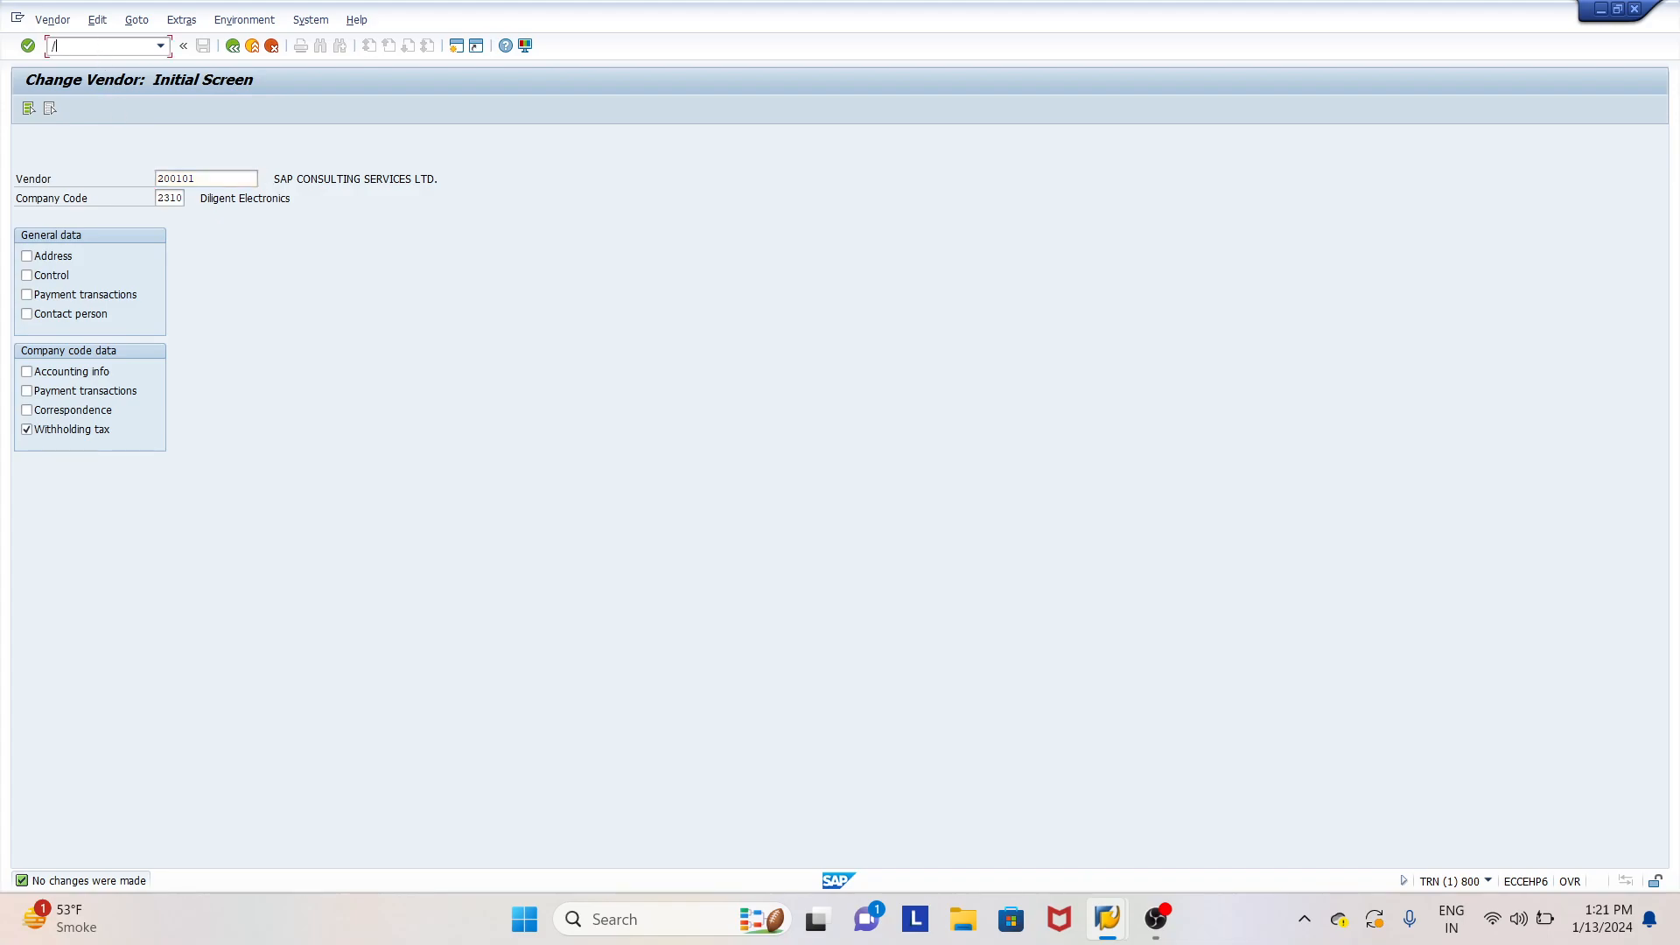
type("/NF-47")
key("Return")
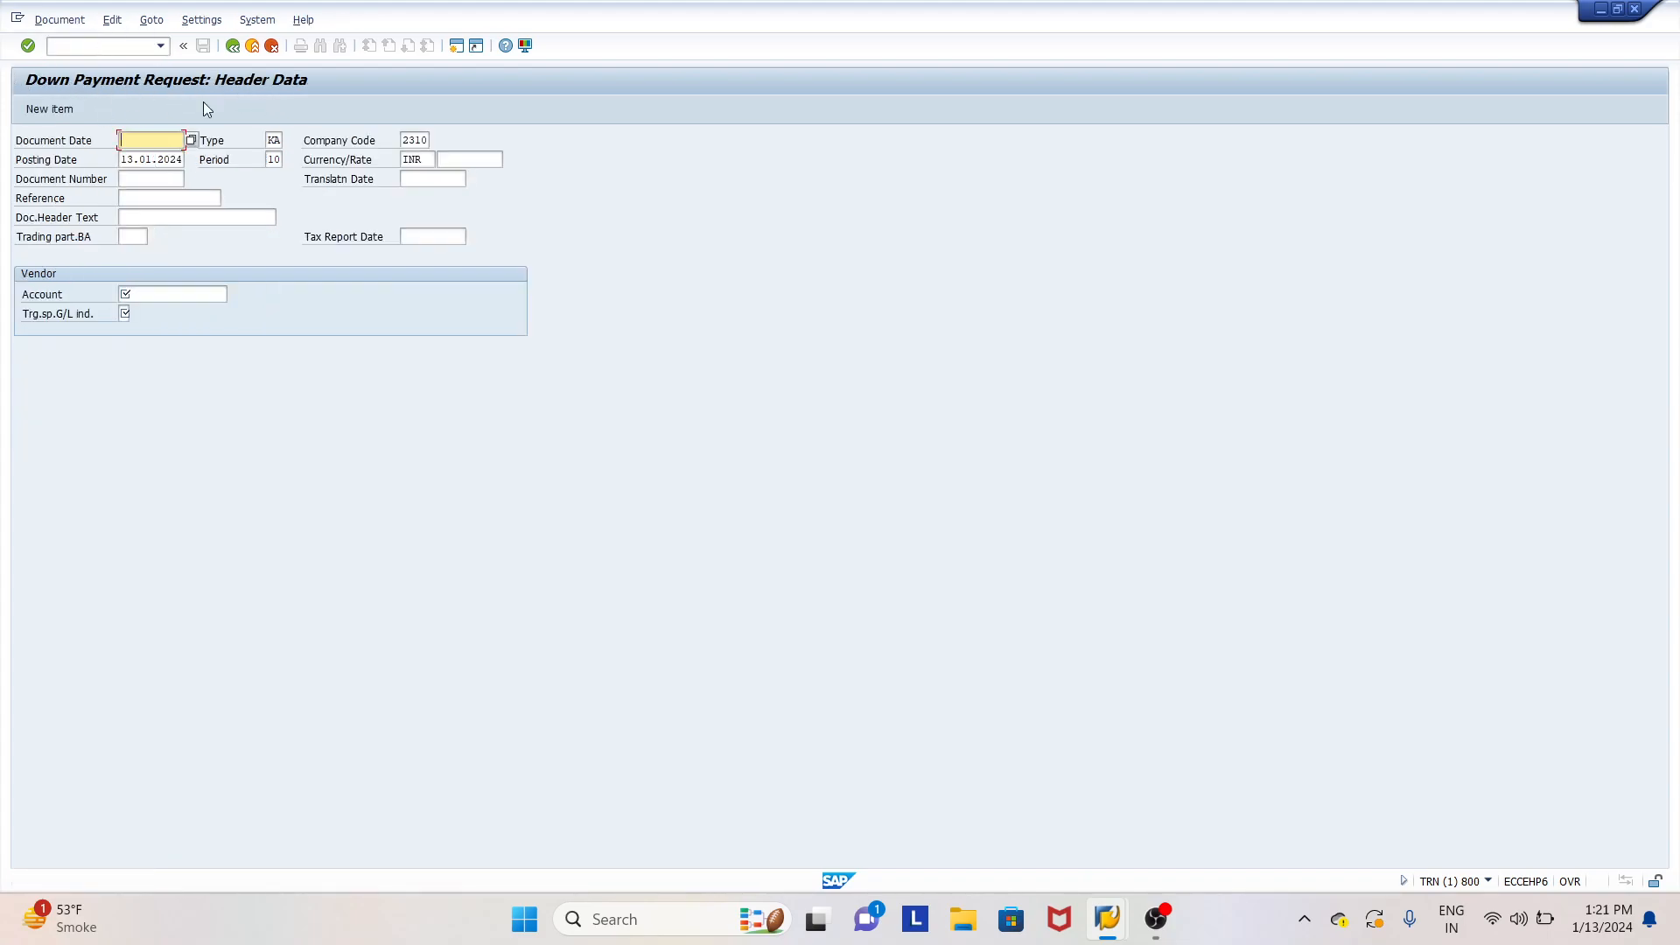
Set the document date to 13.01.2024 by copying the posting date
key("Tab")
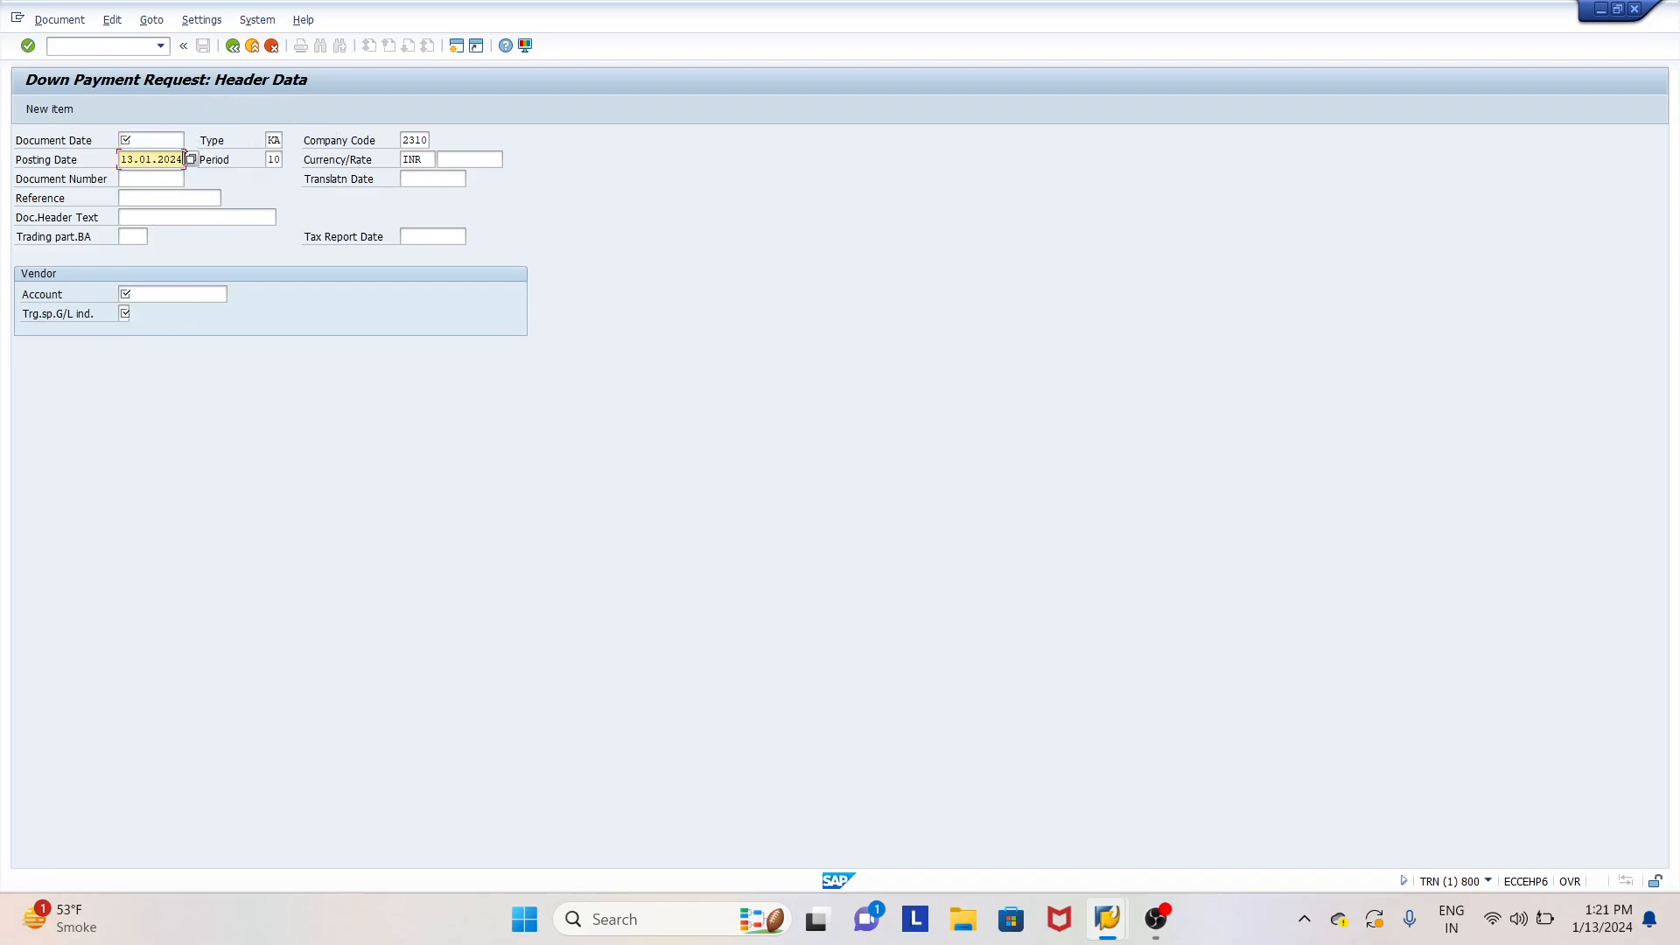
key("shift+Home")
key("ctrl+c")
left_click(165, 140)
key("ctrl+v")
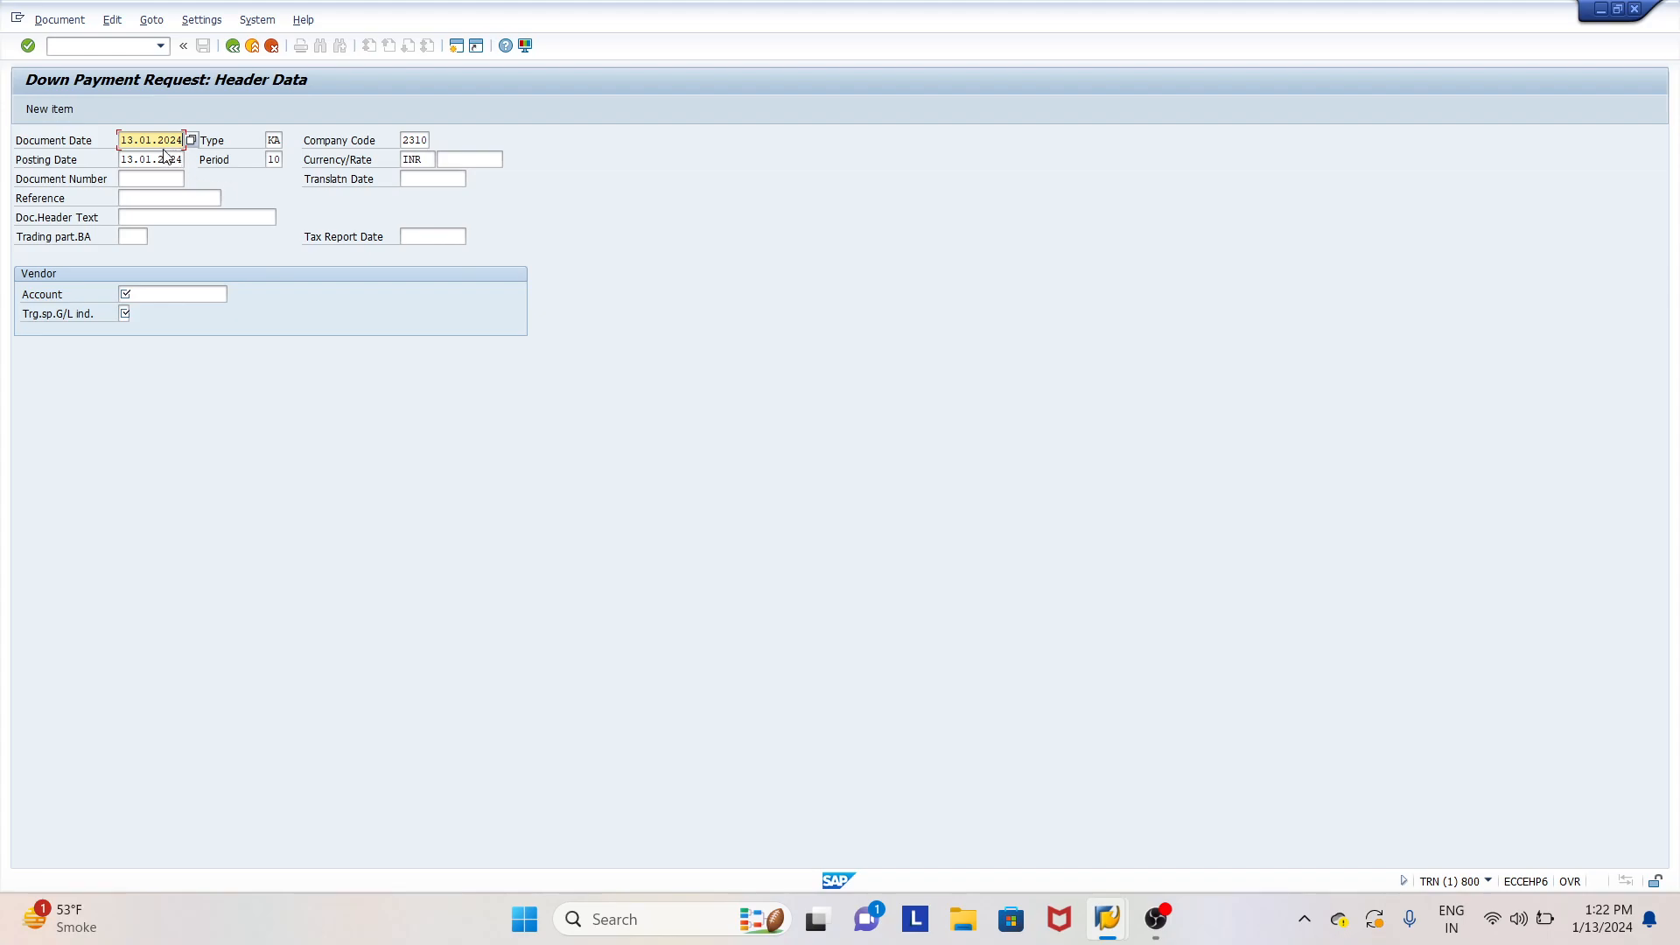
Fill both the reference and the document header text with DP REQUEST
key("Tab")
key("Tab")
key("Tab")
key("Tab")
key("Tab")
key("Tab")
key("Tab")
key("Tab")
key("Tab")
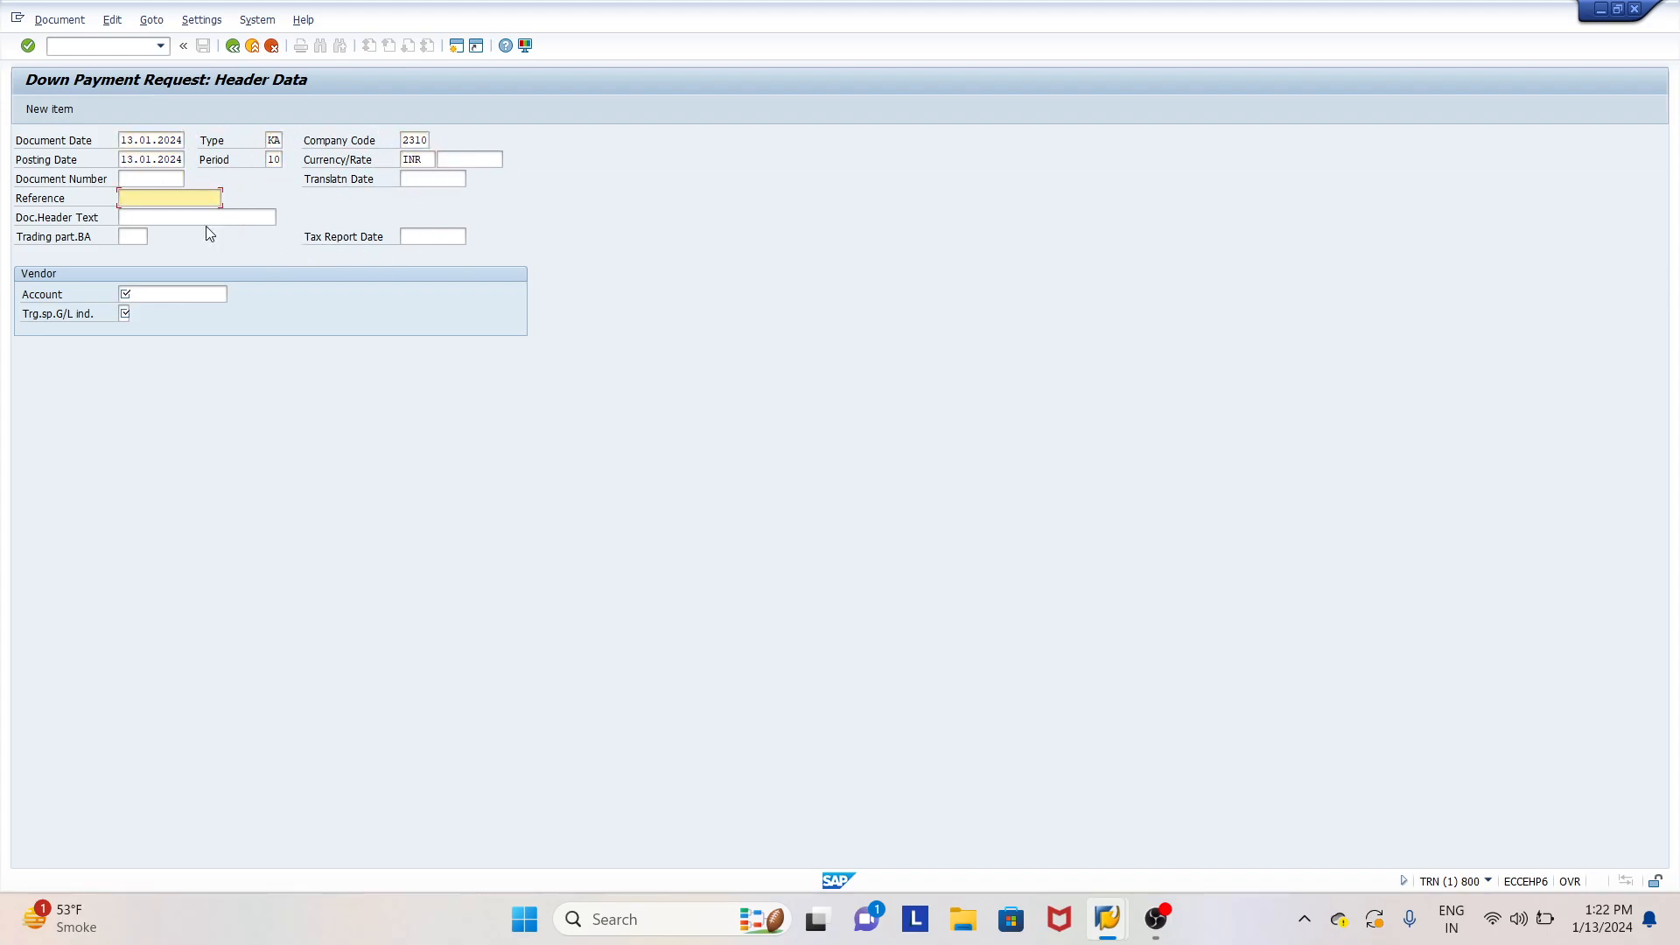
key("Down")
key("Down")
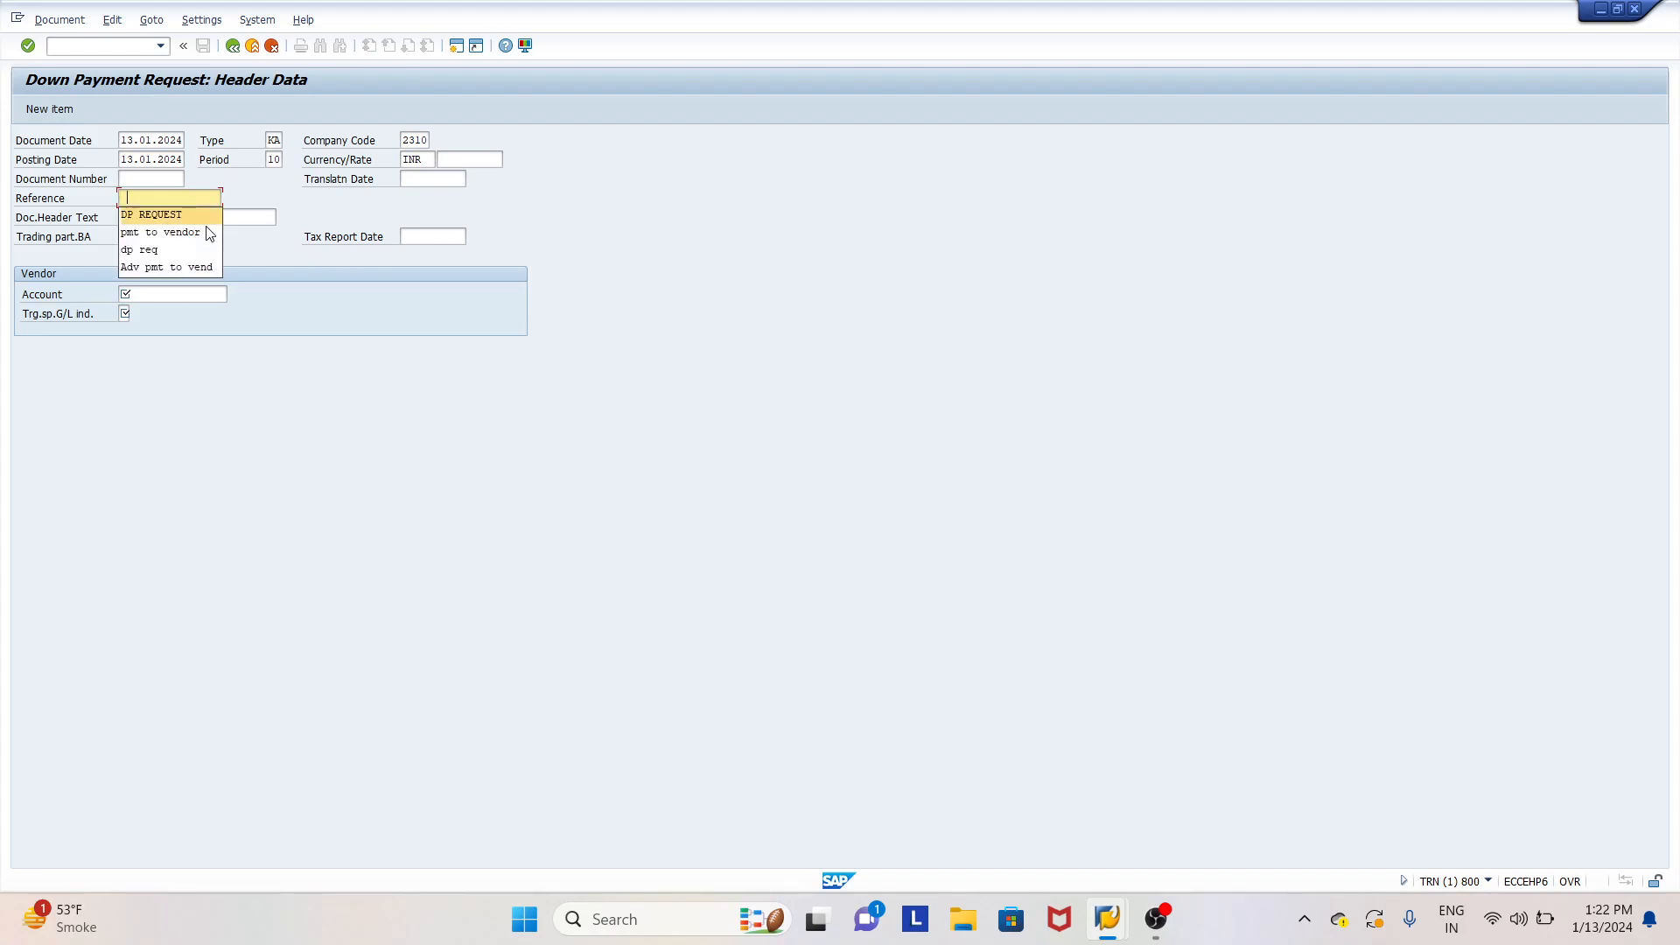
key("Return")
key("Tab")
key("Down")
key("Down")
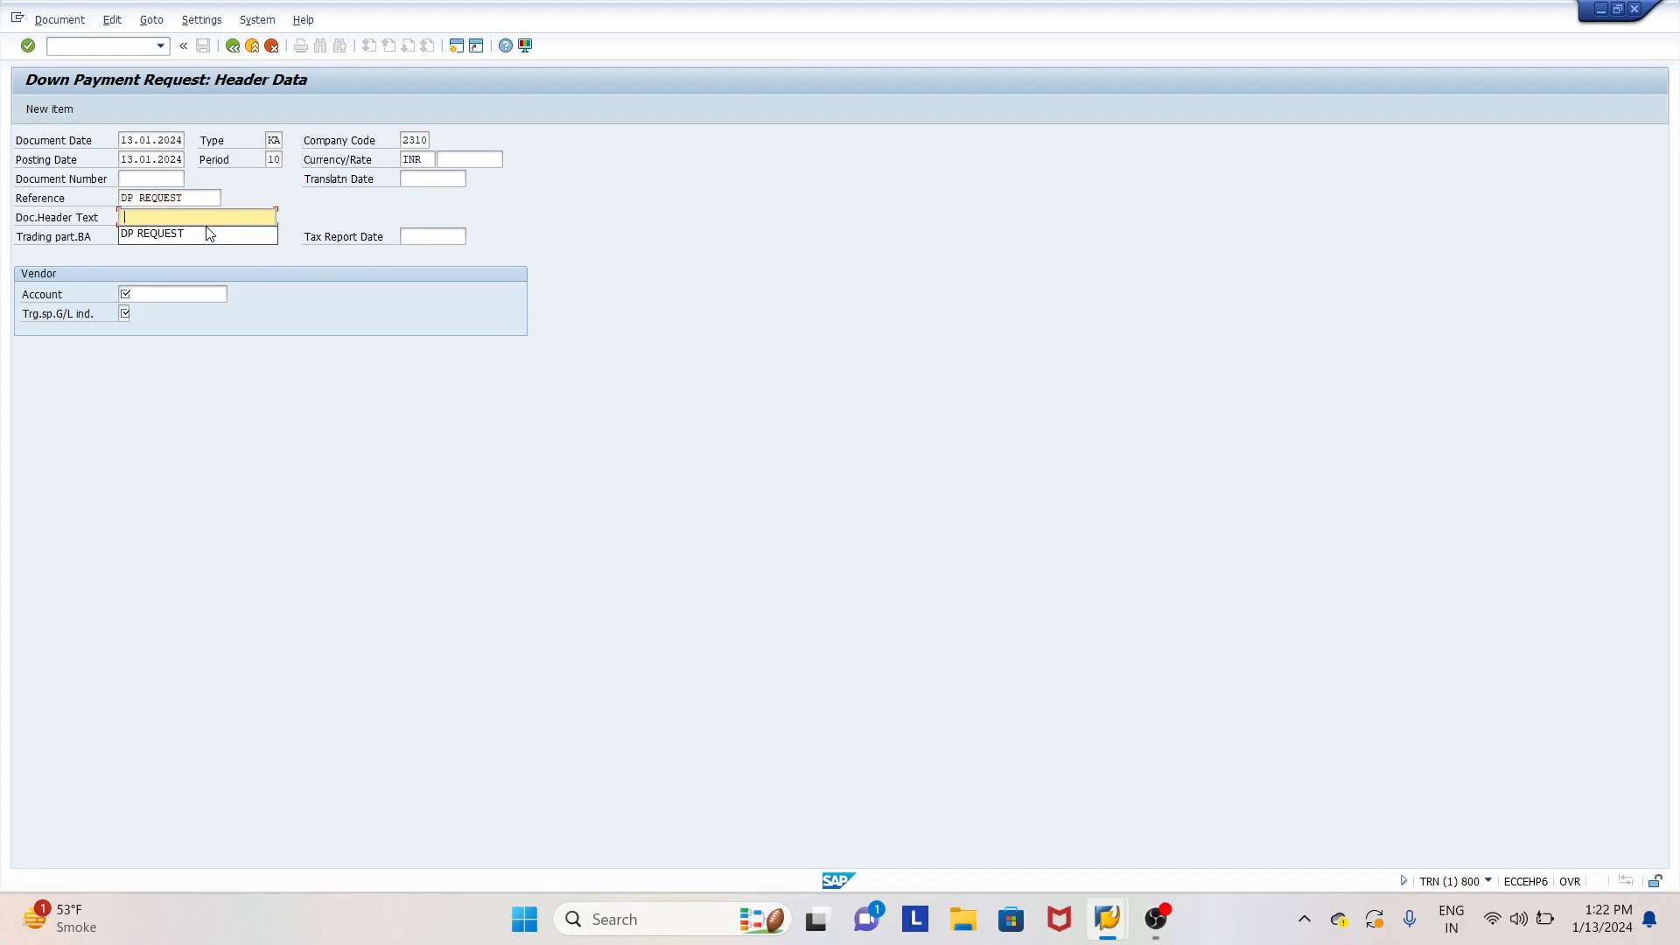
key("Return")
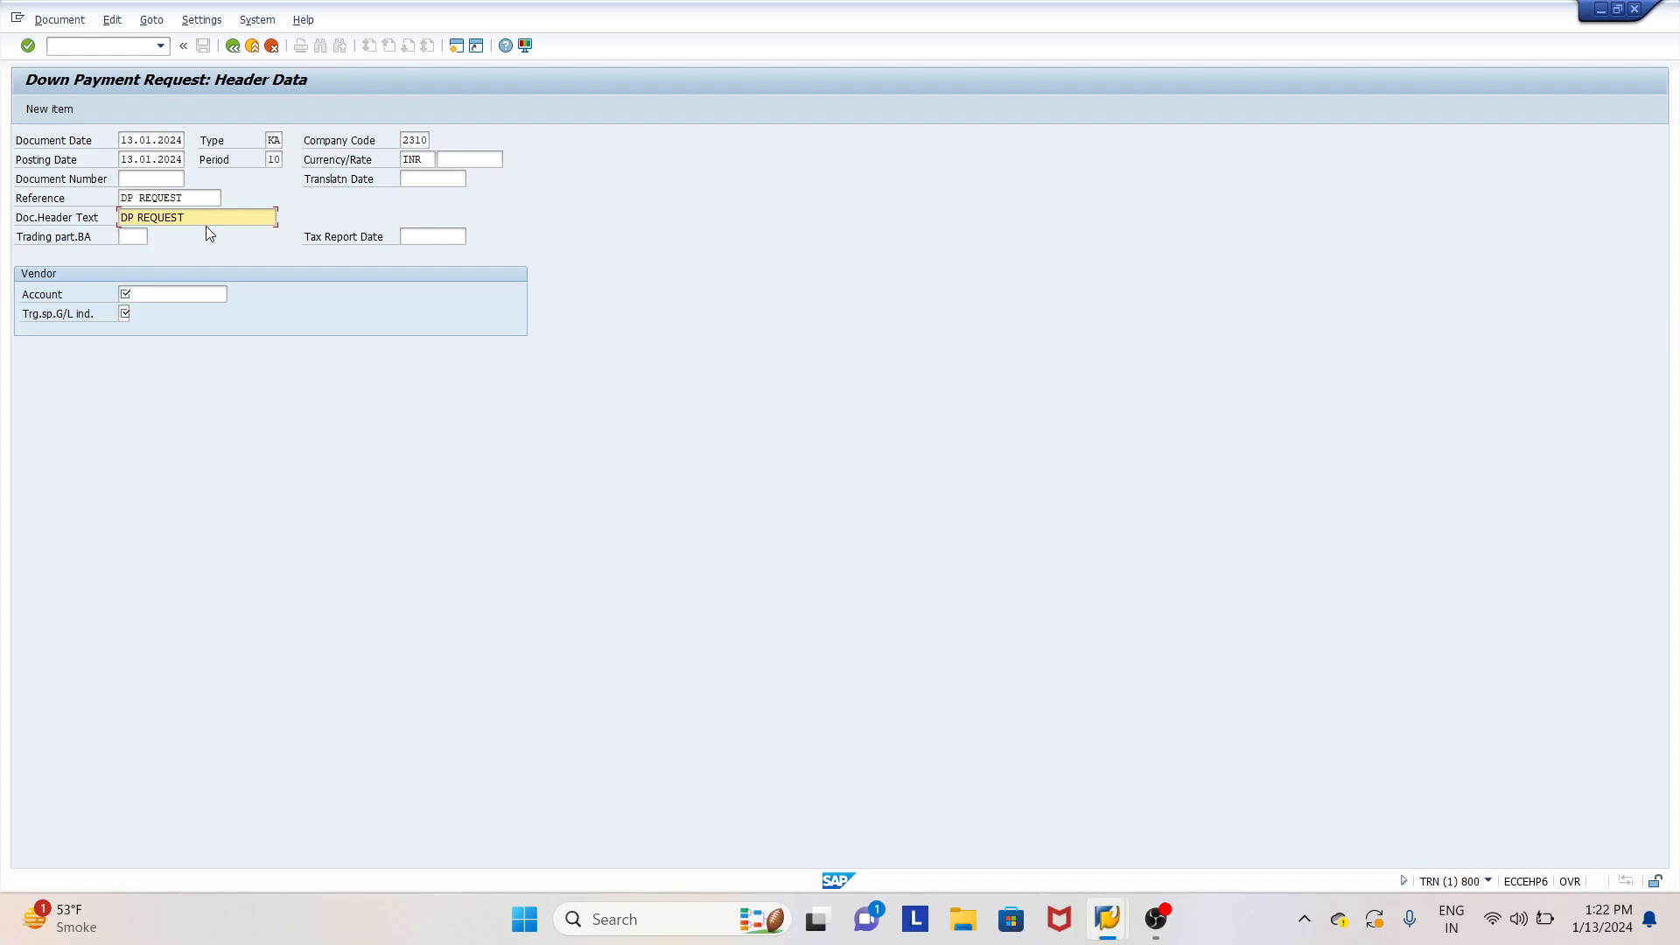
Look up vendors for country IN and choose SAP Consulting Services as the vendor account
key("Tab")
key("Tab")
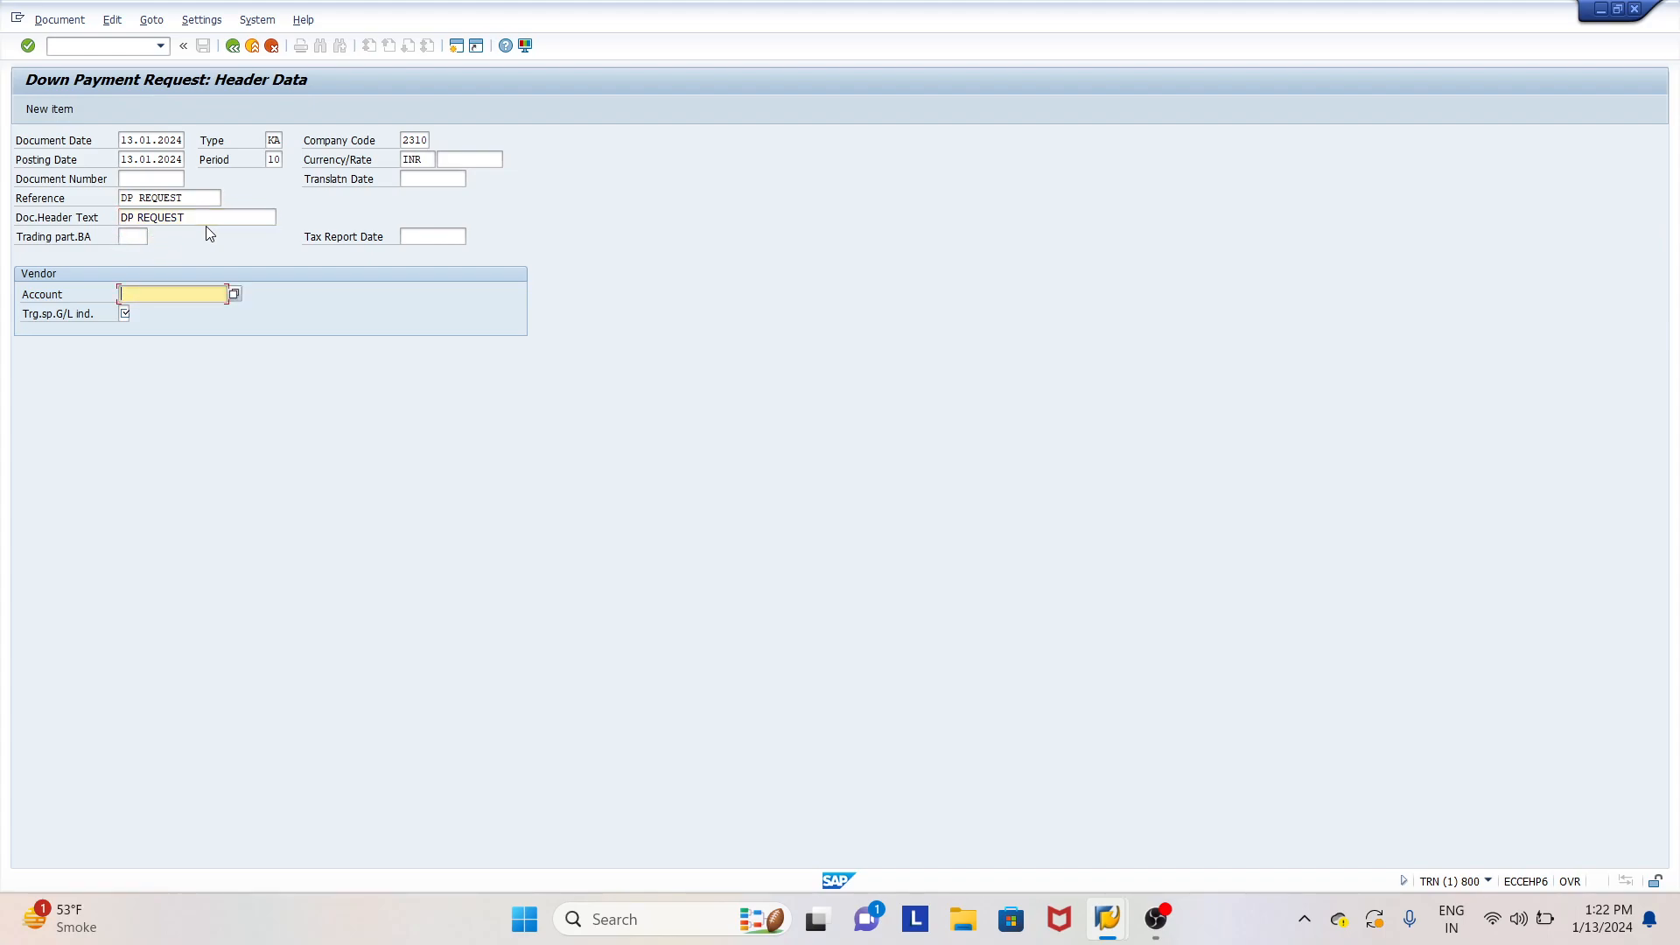
left_click(233, 294)
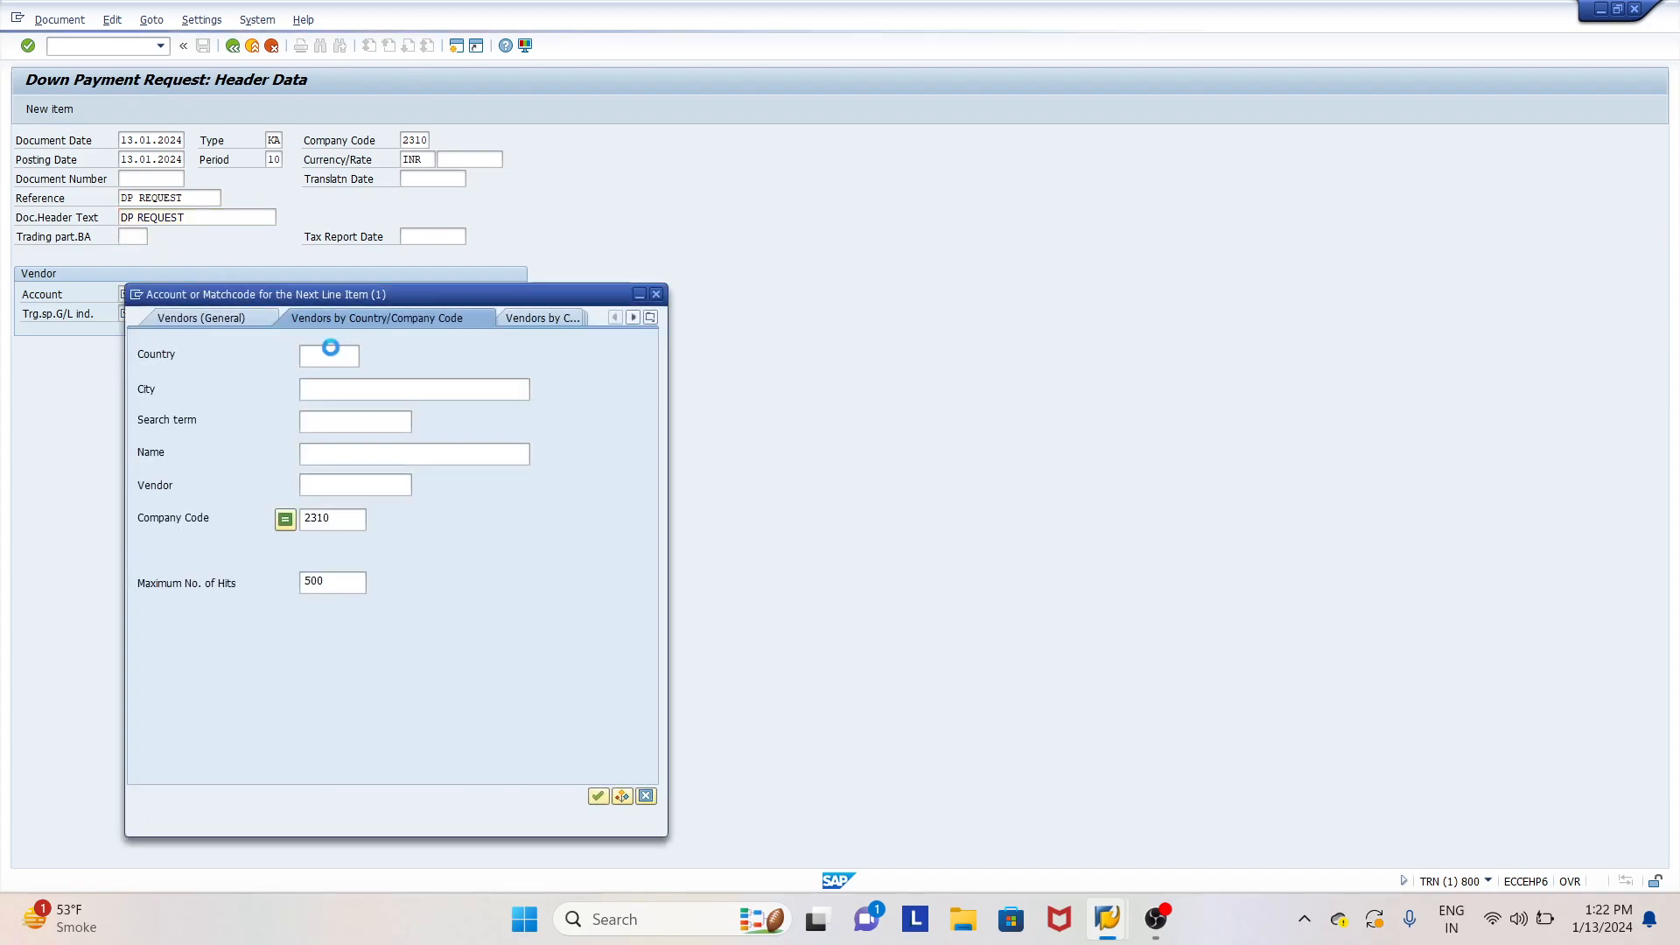
type("IN")
key("Return")
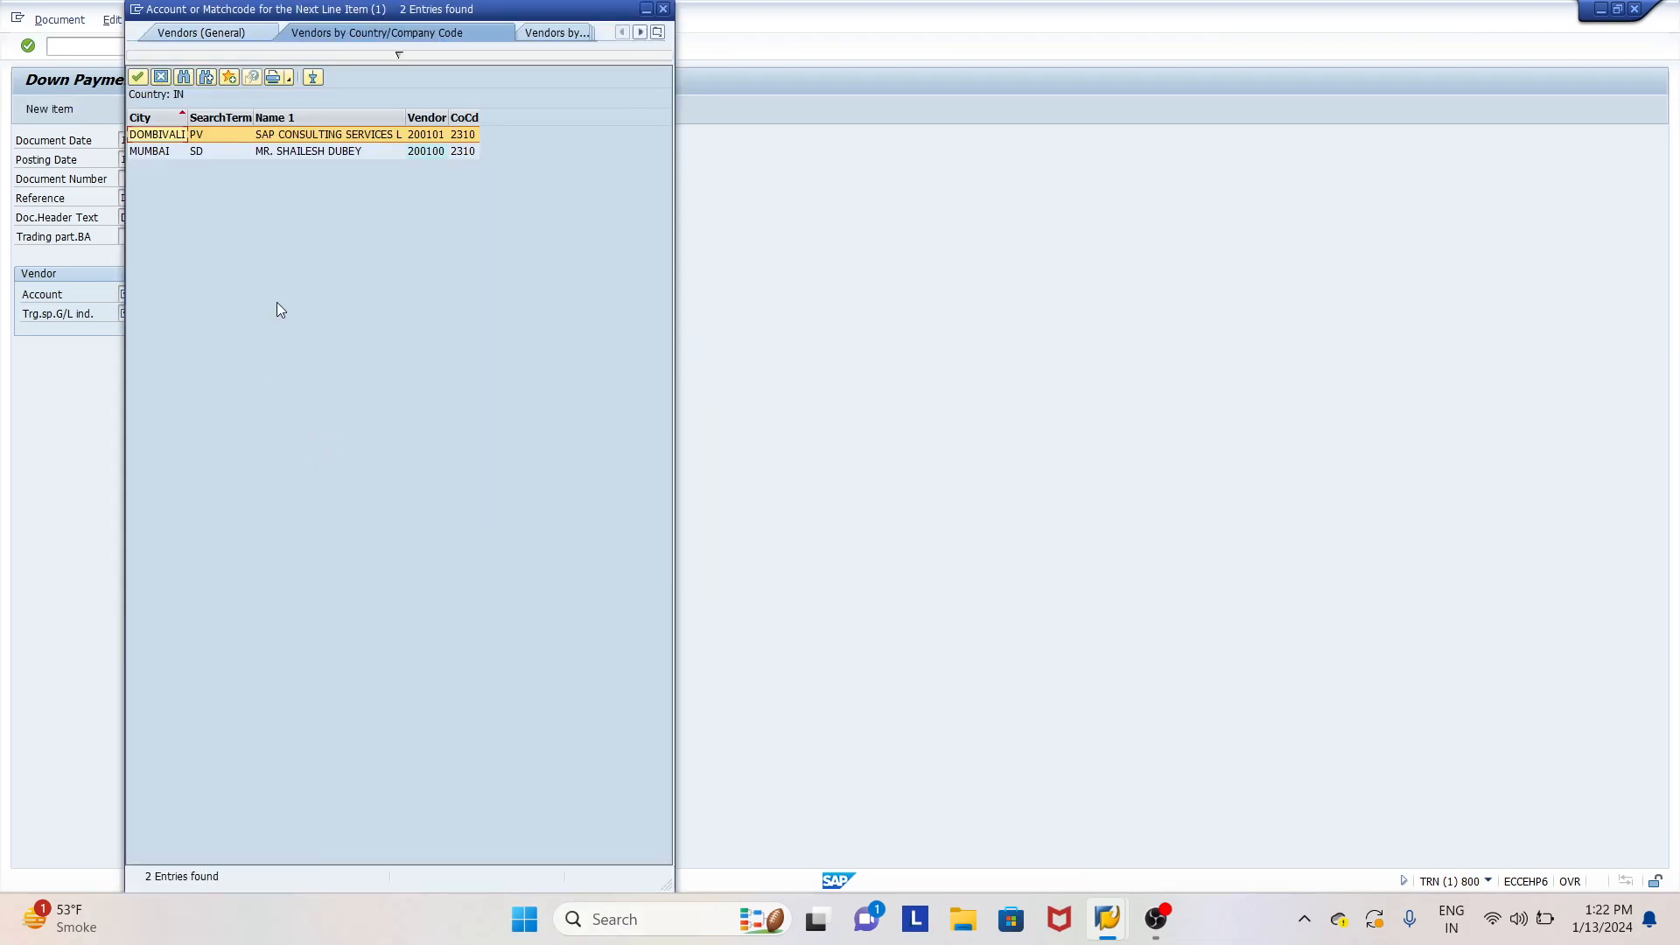
double_click(311, 134)
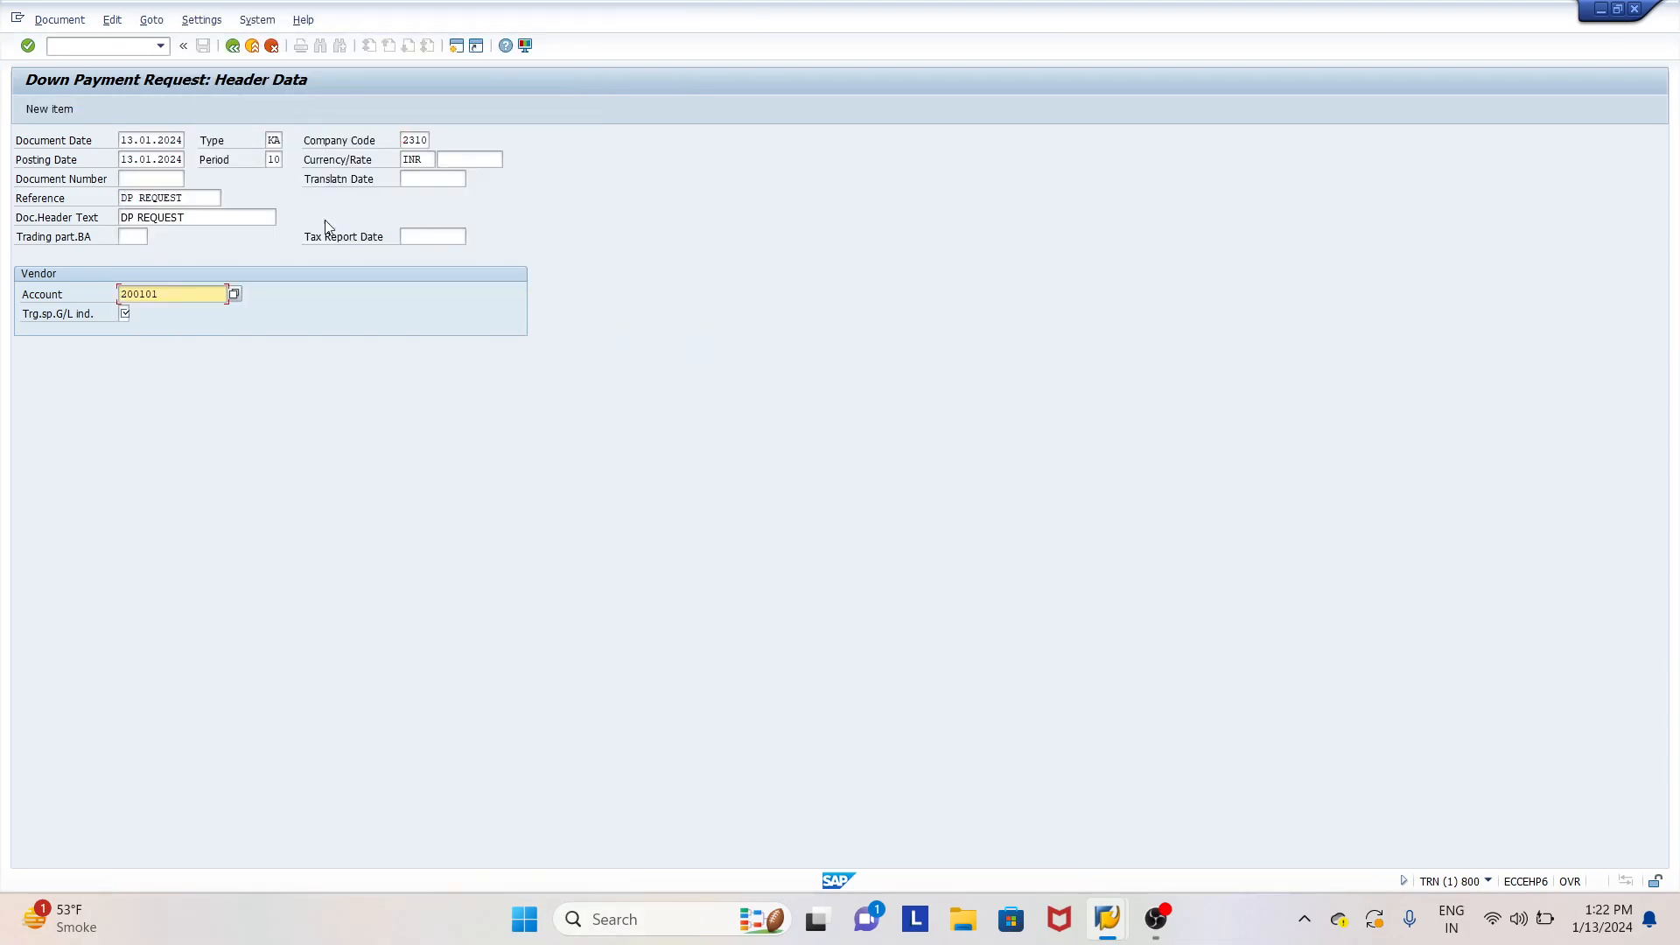
Set the target special G/L indicator to A and proceed to the vendor item
left_click(123, 312)
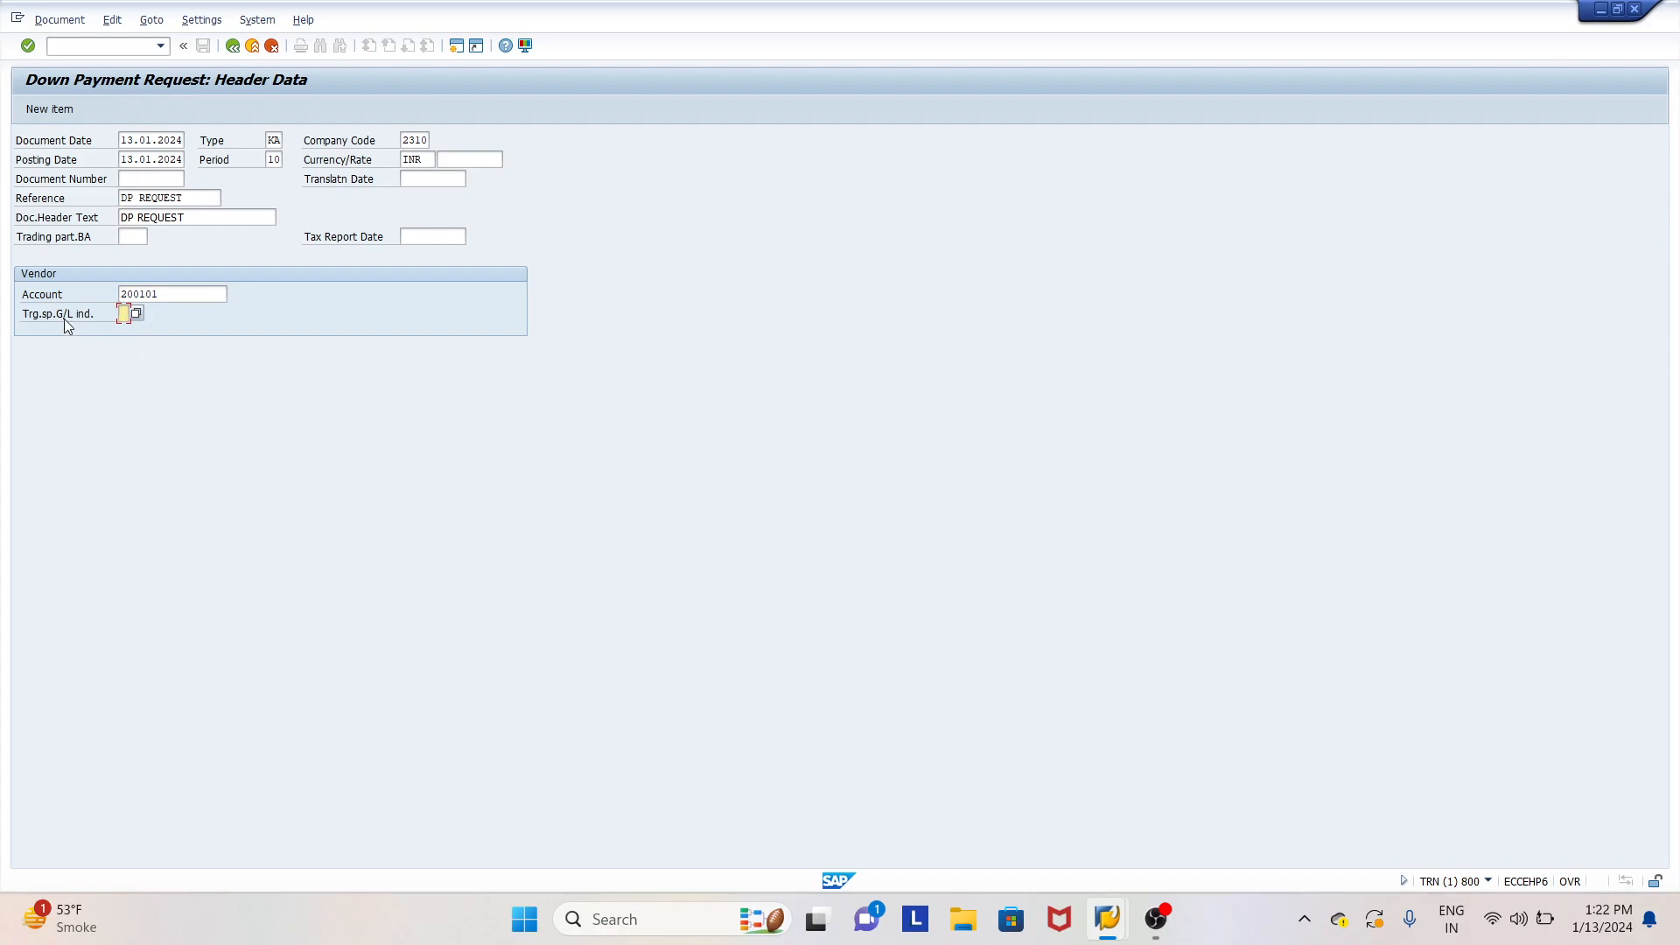
type("A")
left_click(287, 349)
key("Return")
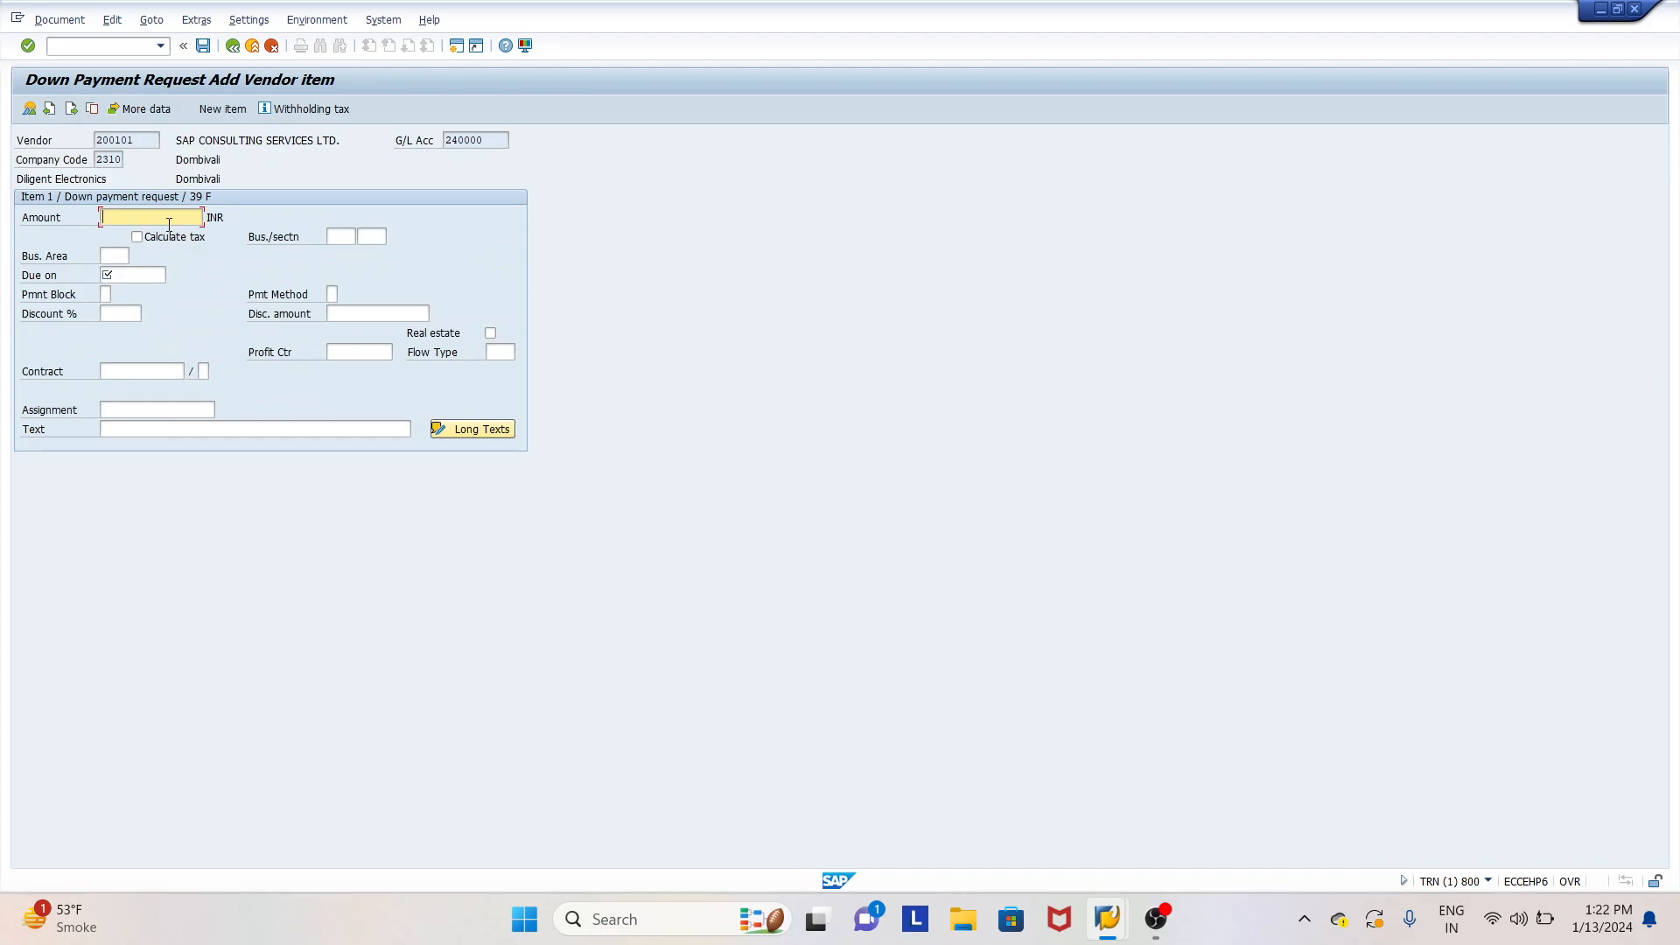
Set the down payment amount to 500000 INR and assign business place 2310 with section code 2310
left_click(168, 219)
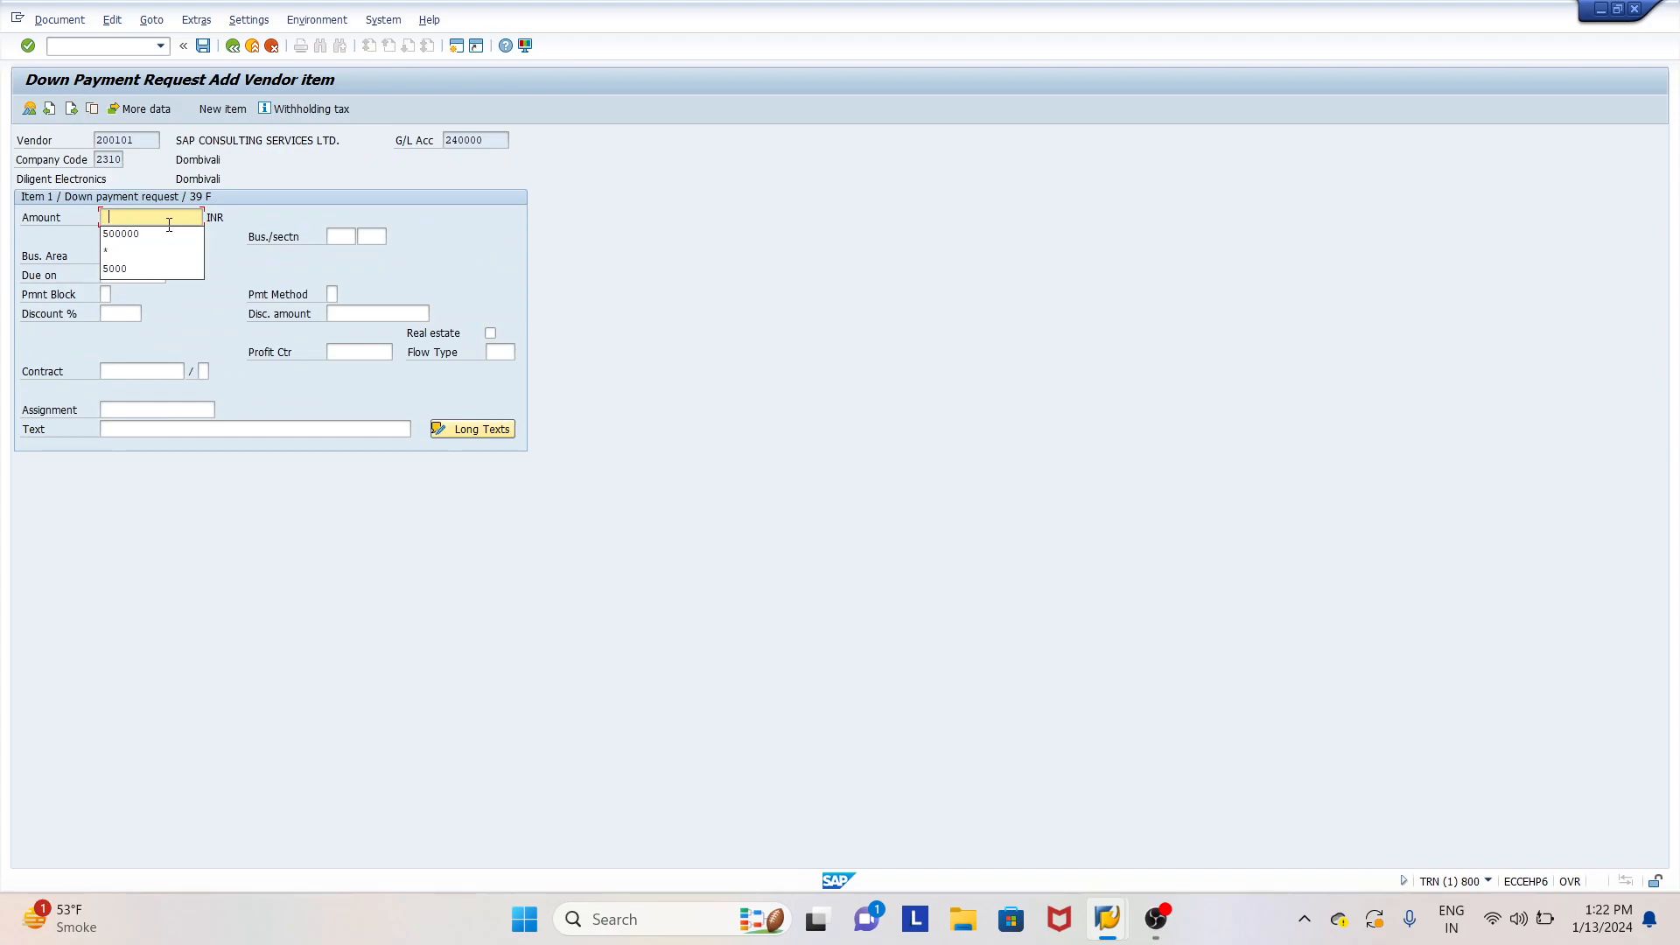
key("Return")
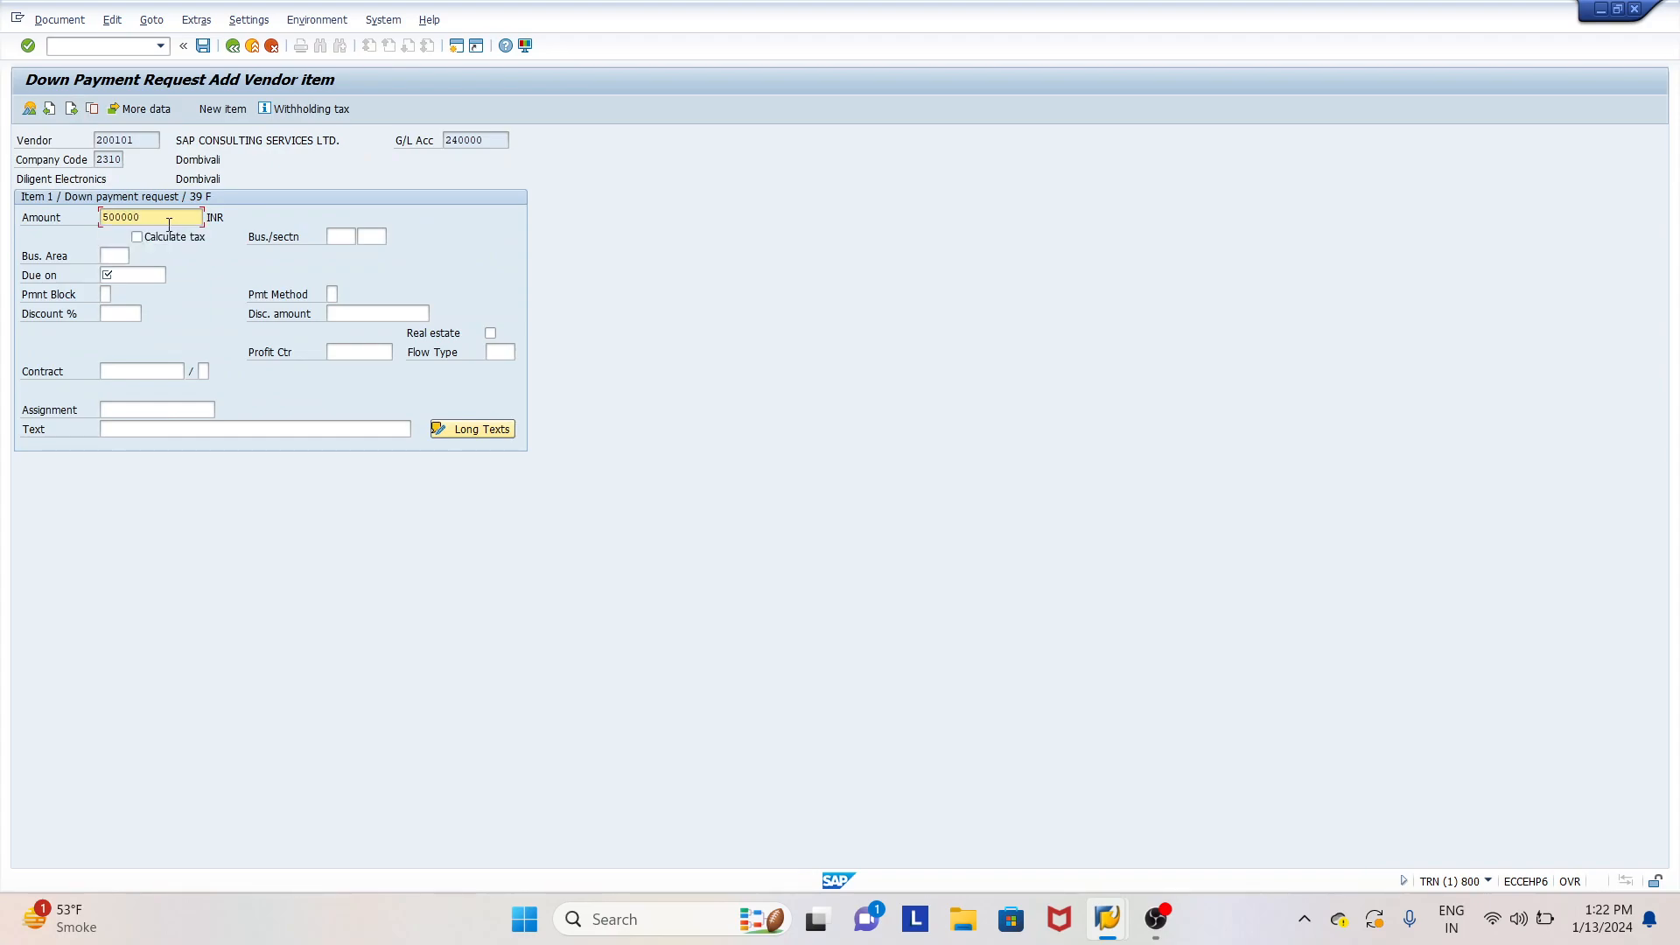
left_click(363, 232)
left_click(365, 236)
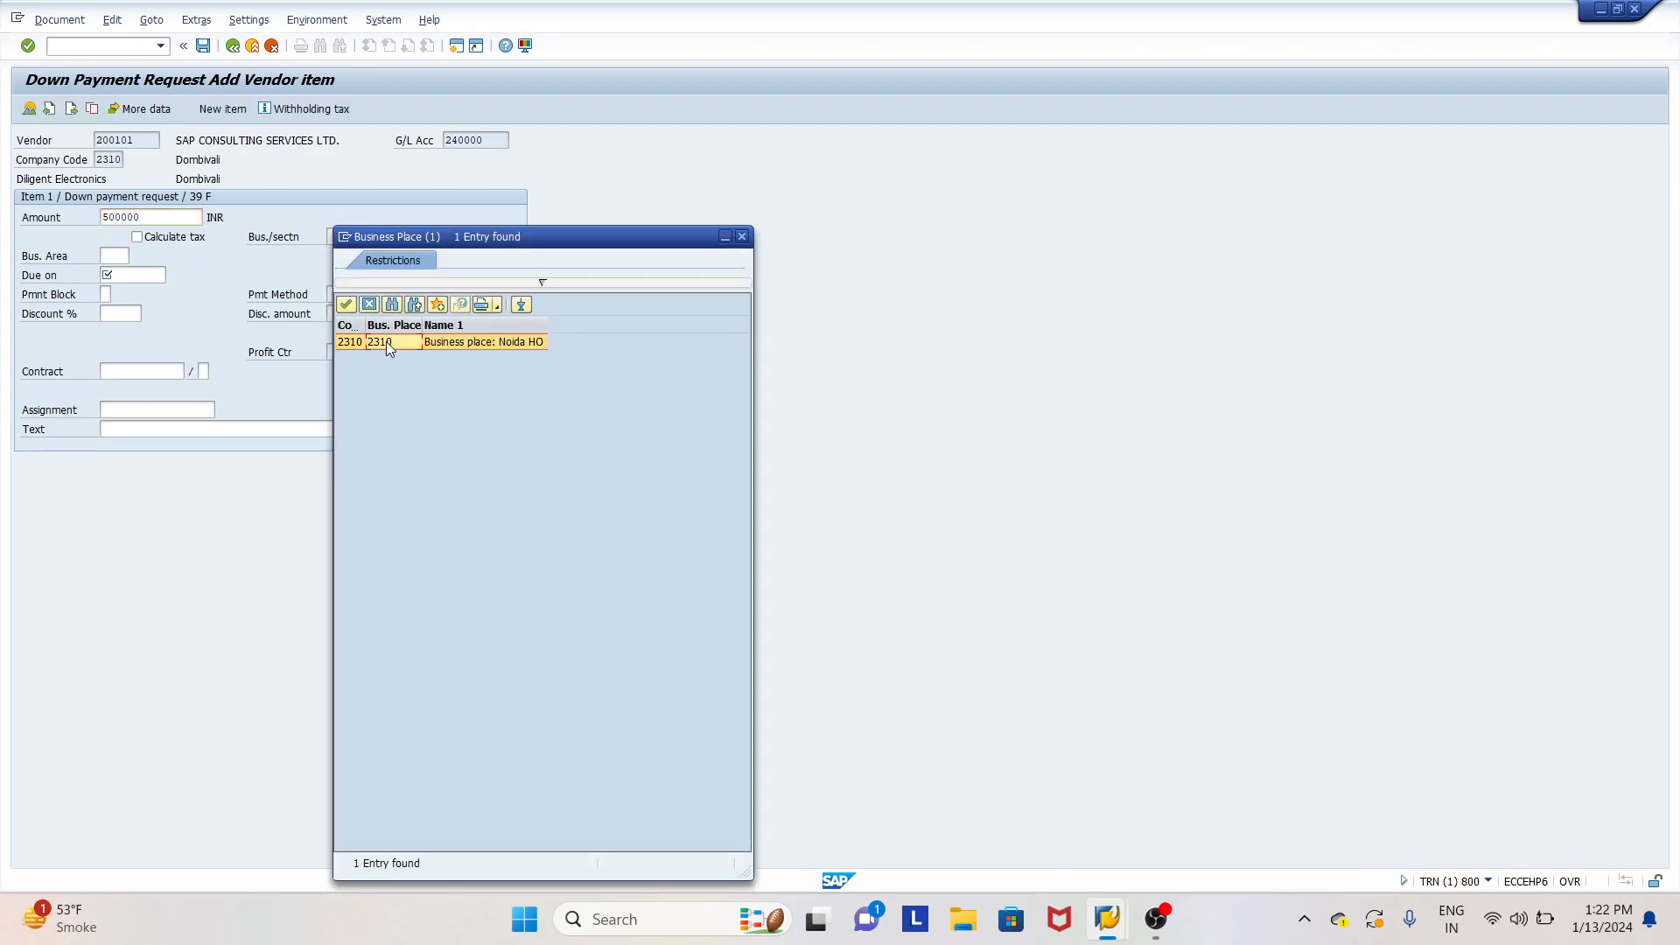
double_click(386, 341)
key("Return")
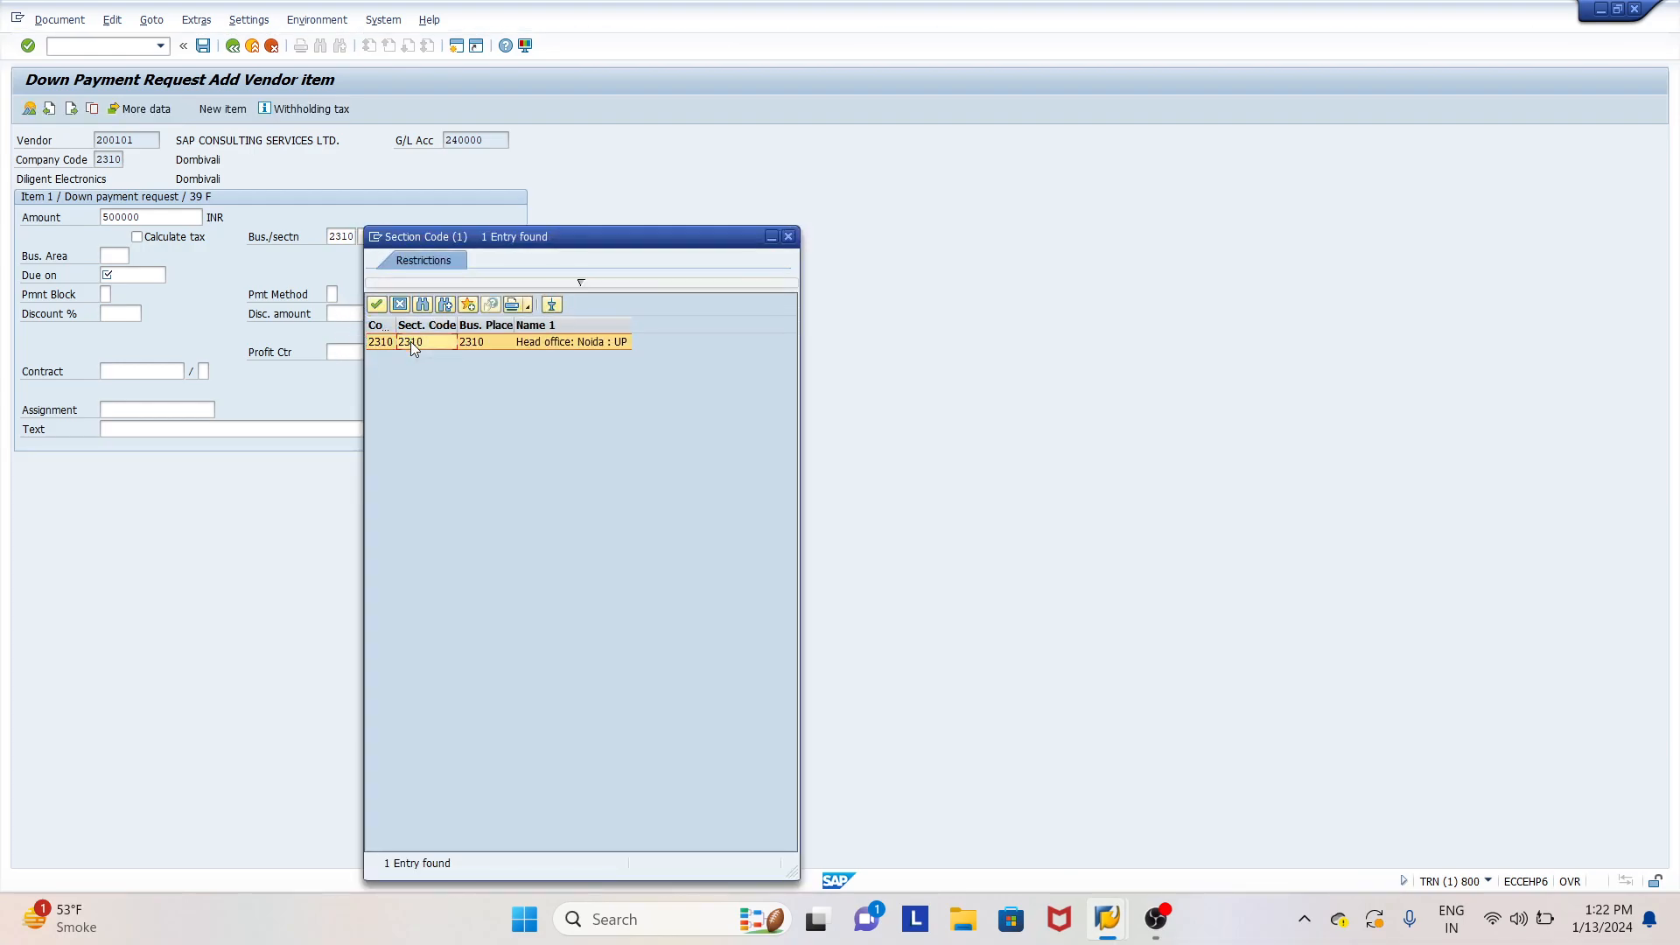
double_click(412, 341)
Set the item's due date to 13.01.2024 and its text to "DP request to vendor"
left_click(148, 275)
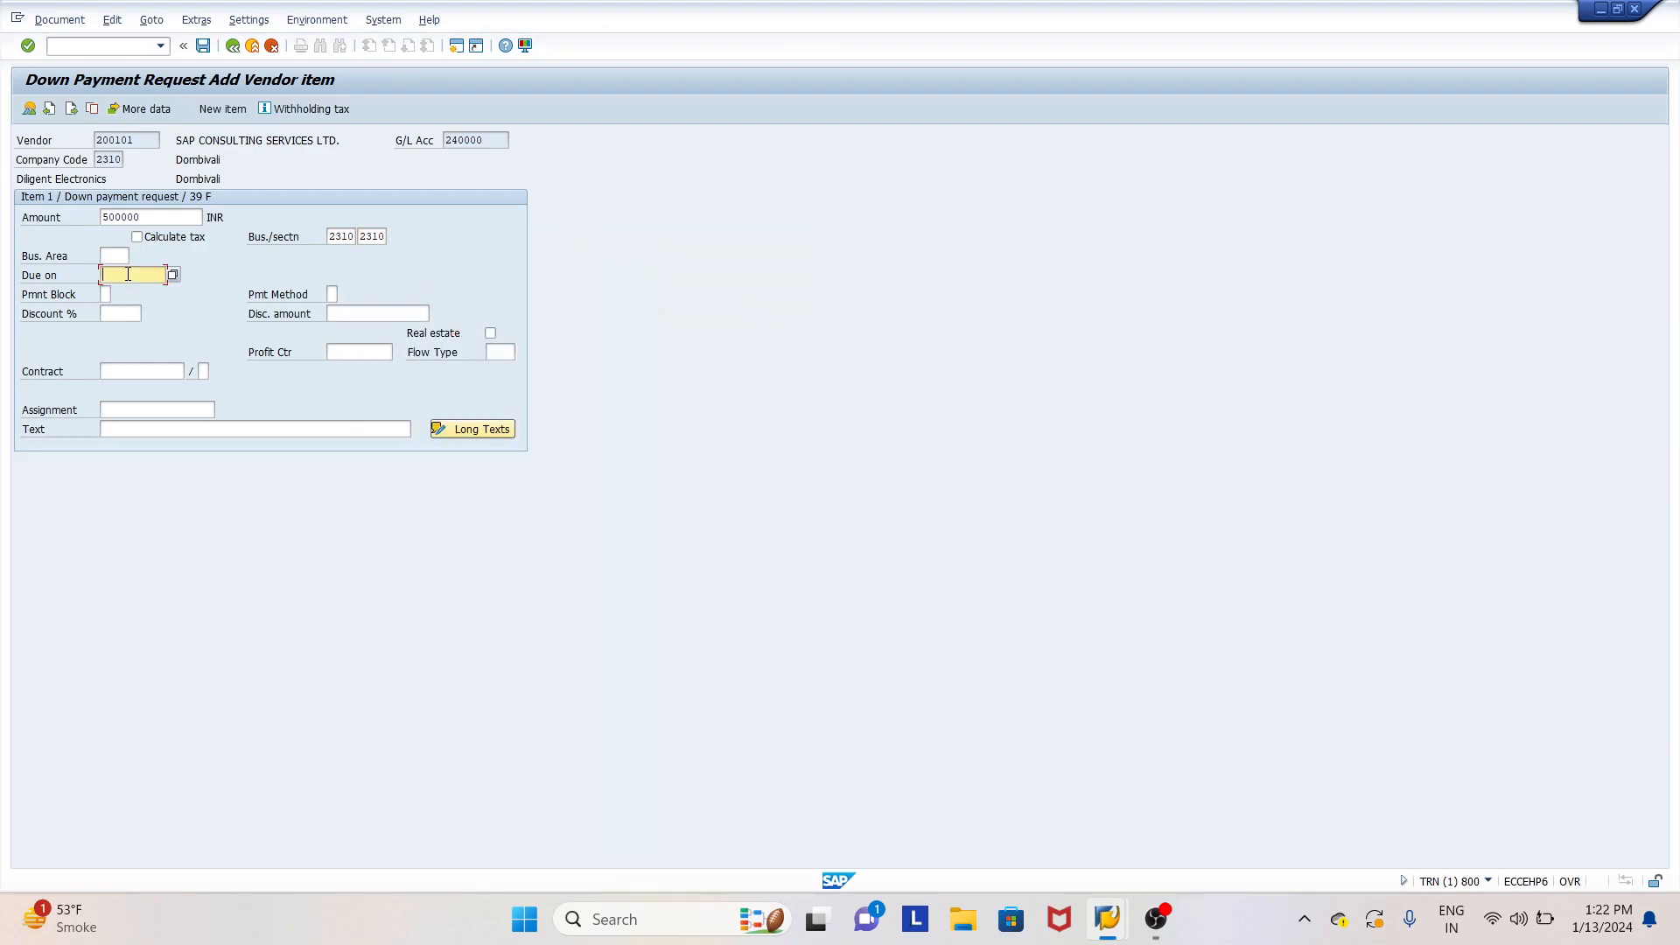
left_click(173, 275)
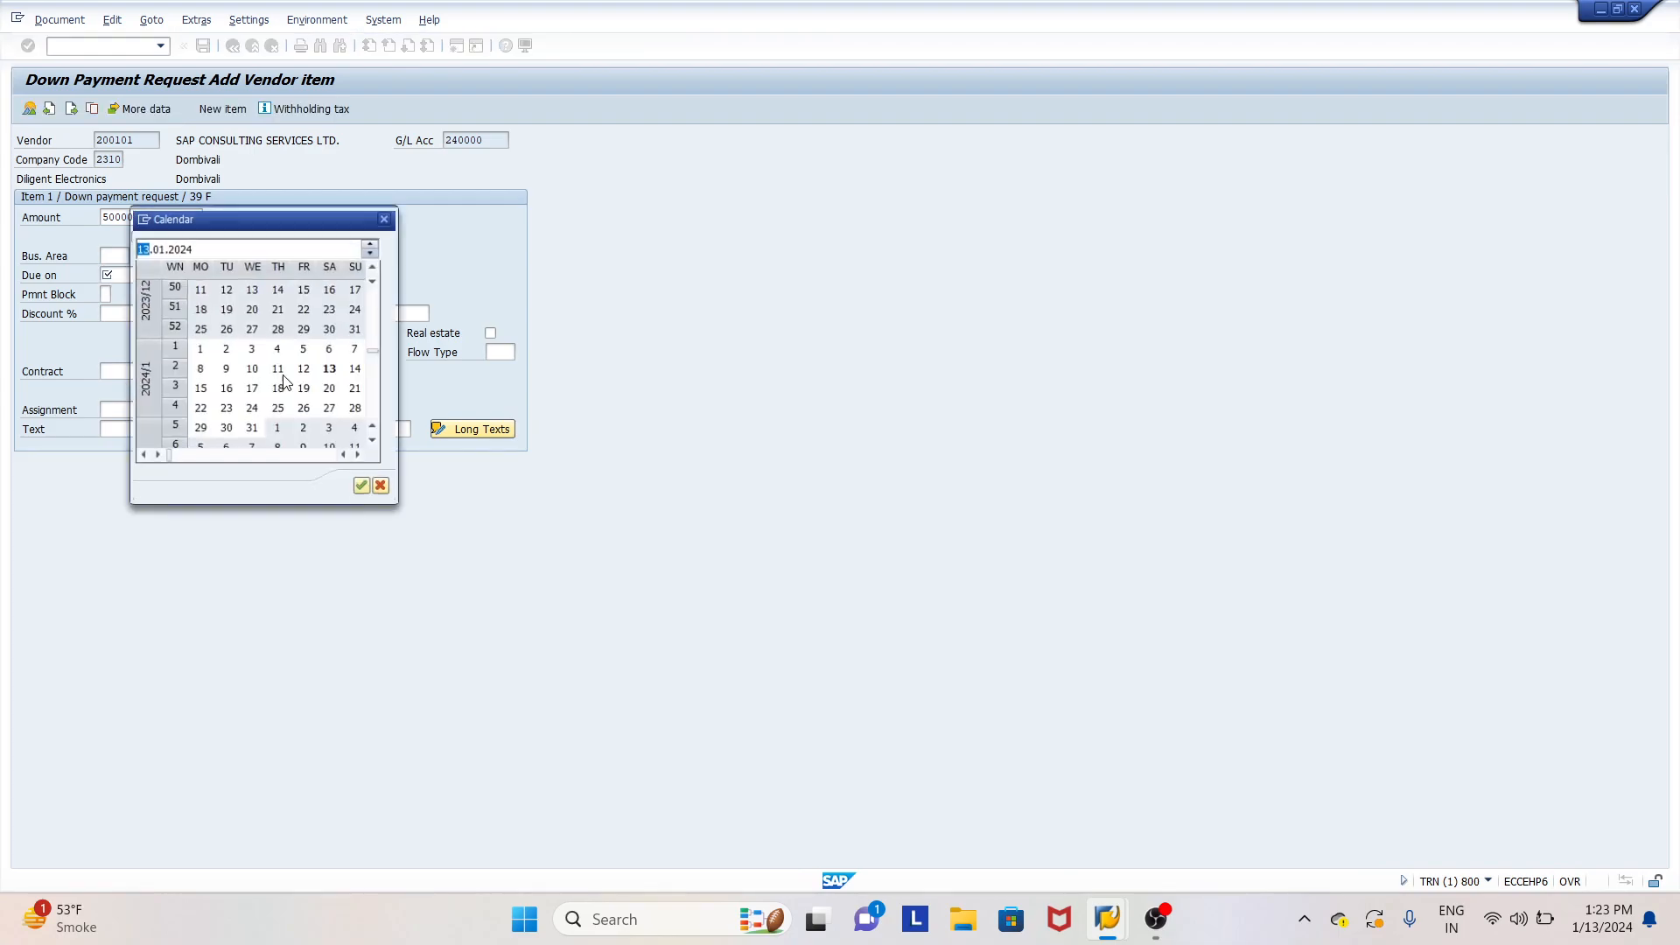
double_click(331, 368)
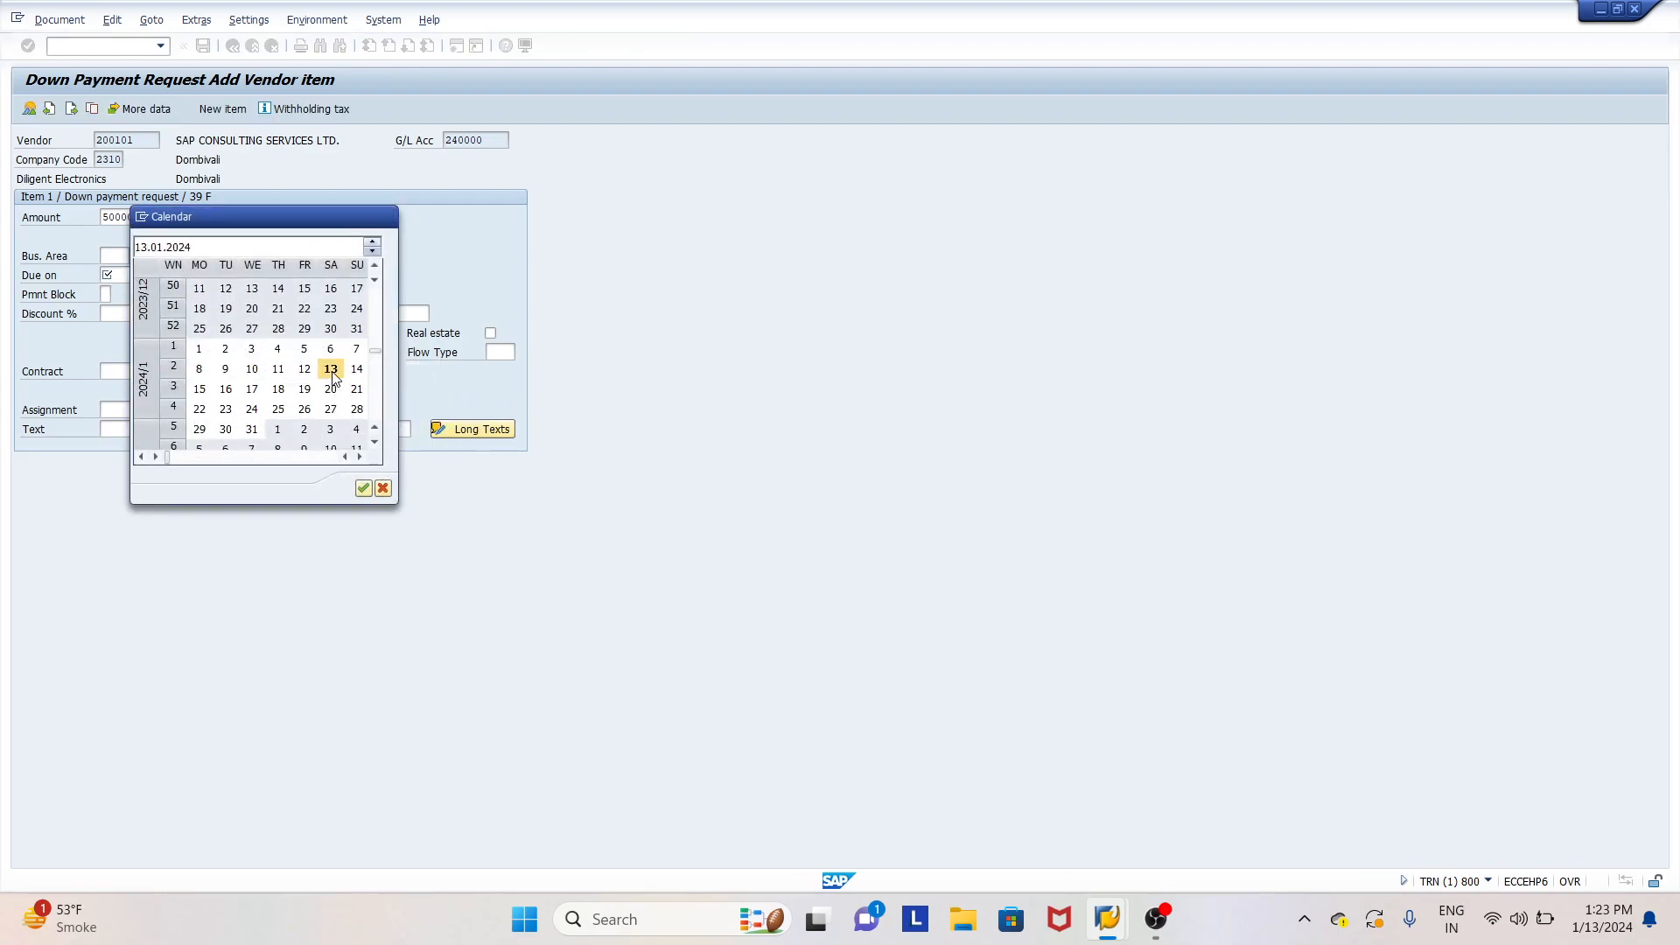
left_click(119, 311)
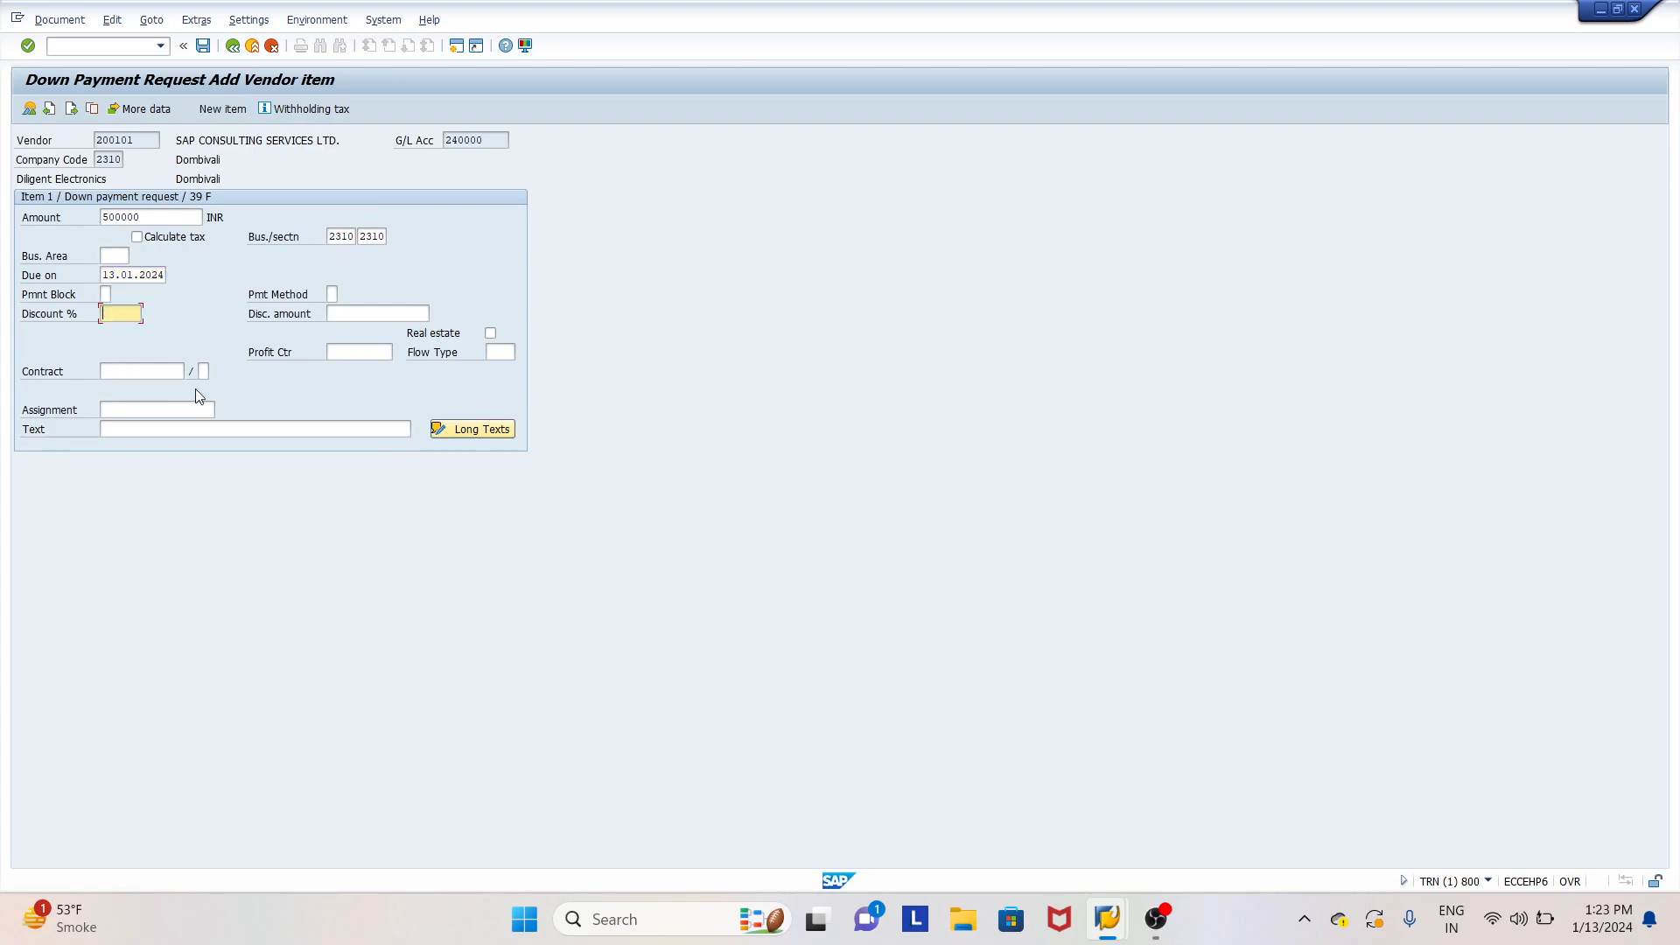
left_click(164, 428)
key("Down")
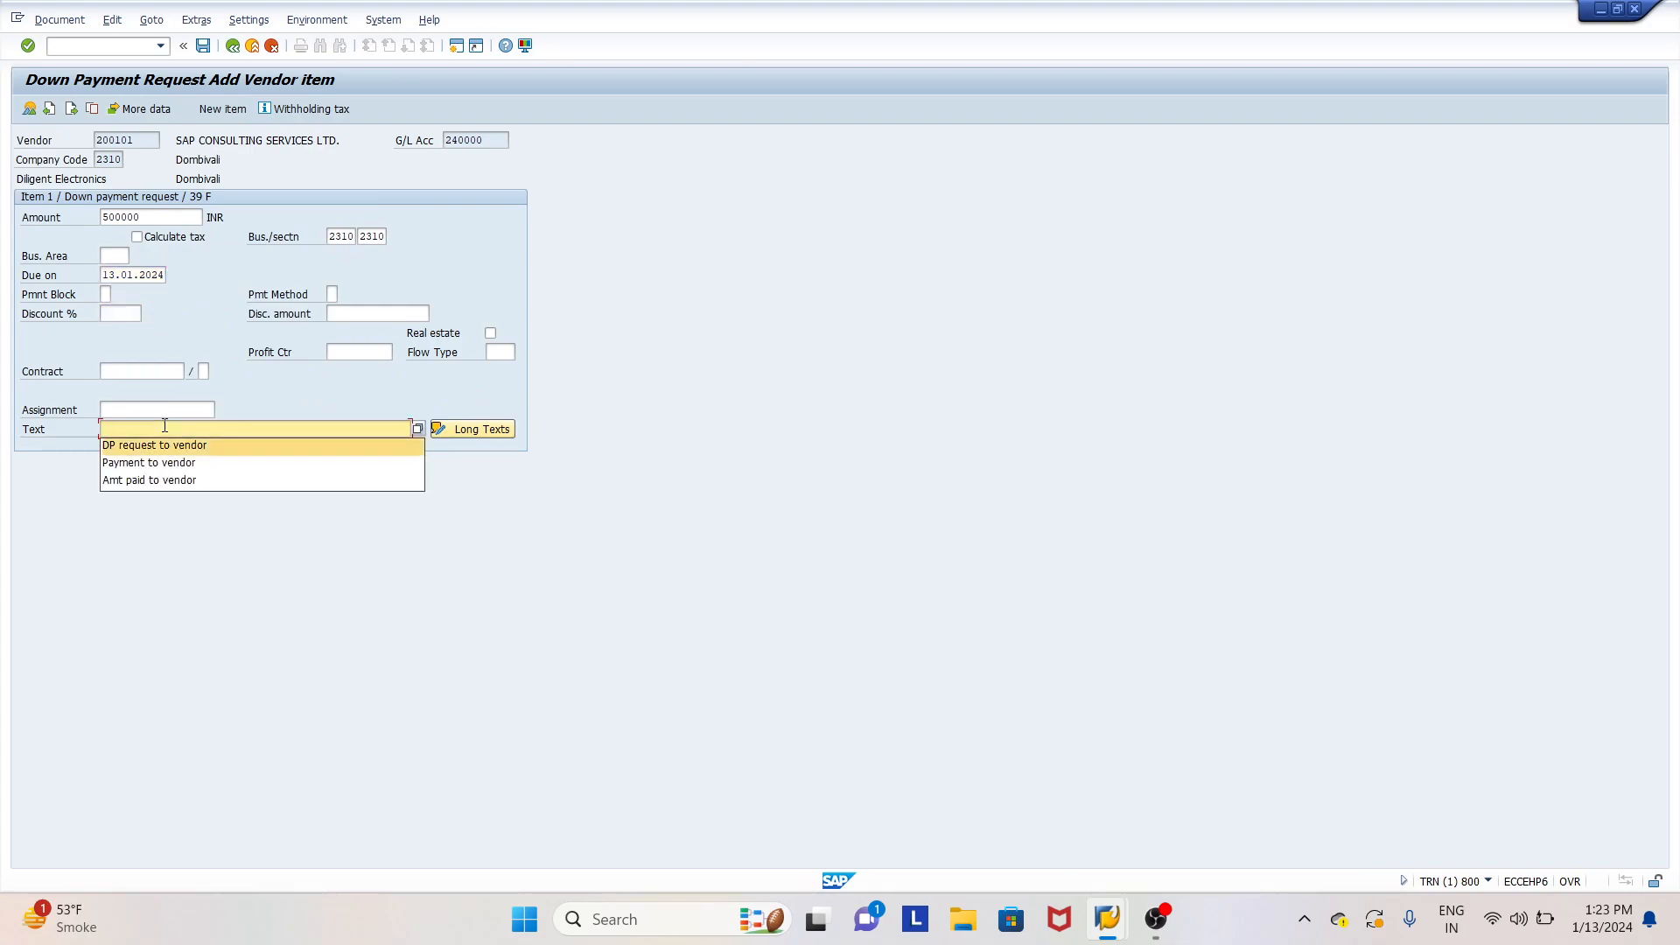
key("Return")
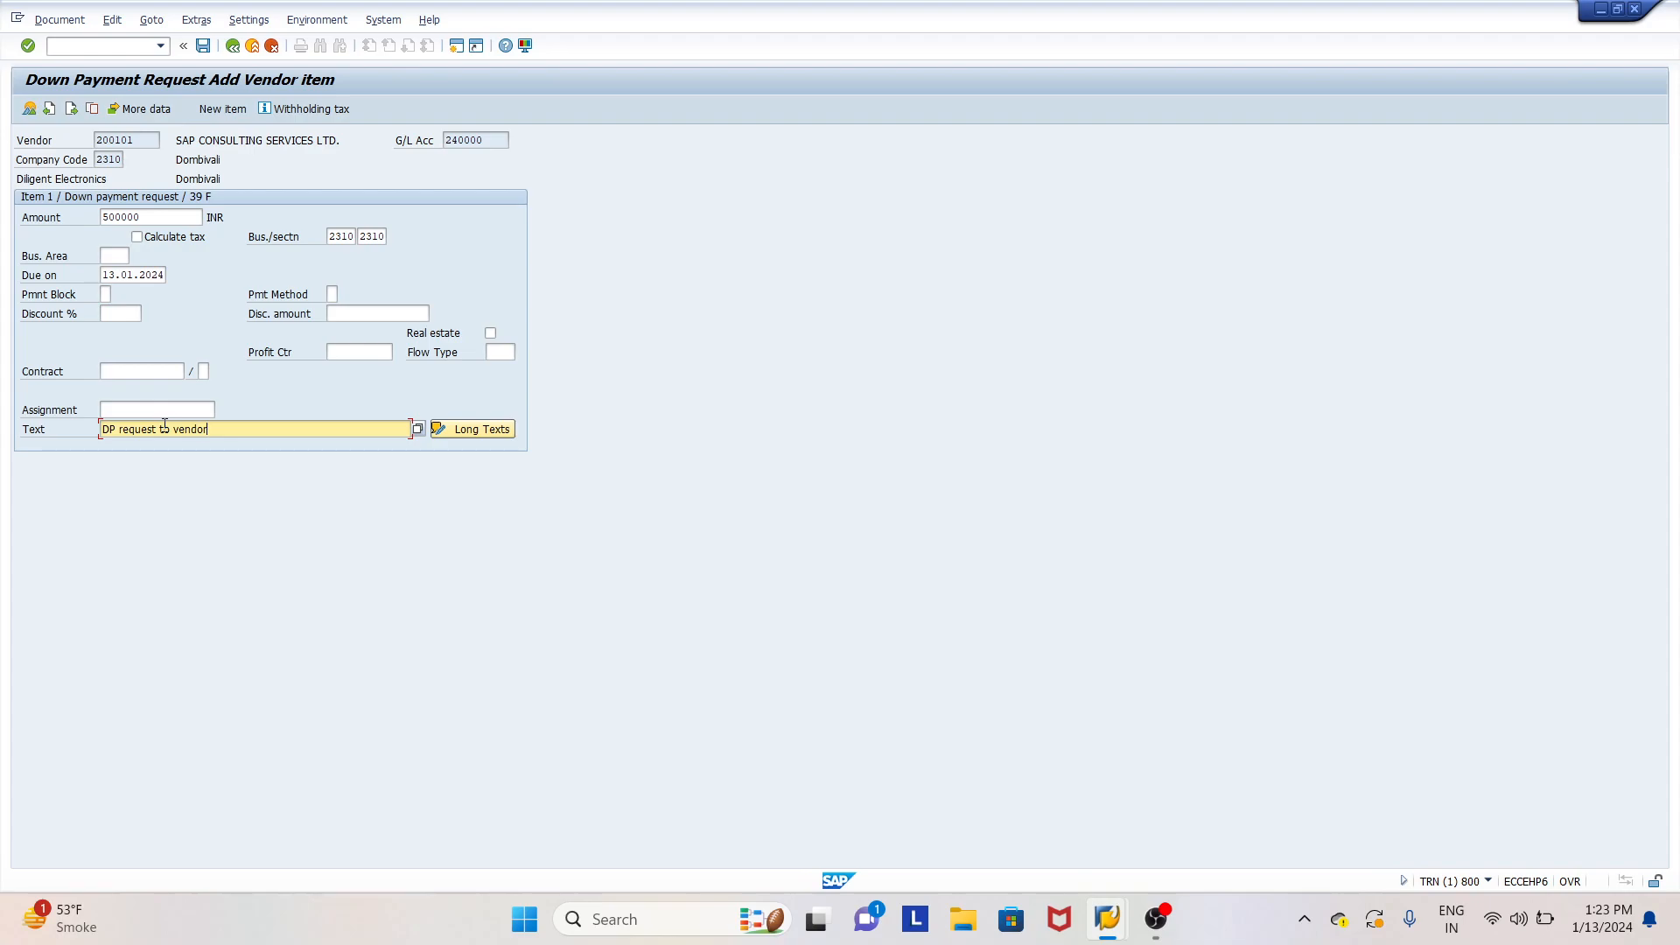
Proceed to the item's withholding tax information and check the tax code on the 194J professional fee line
key("Return")
left_click_drag(184, 328, 740, 157)
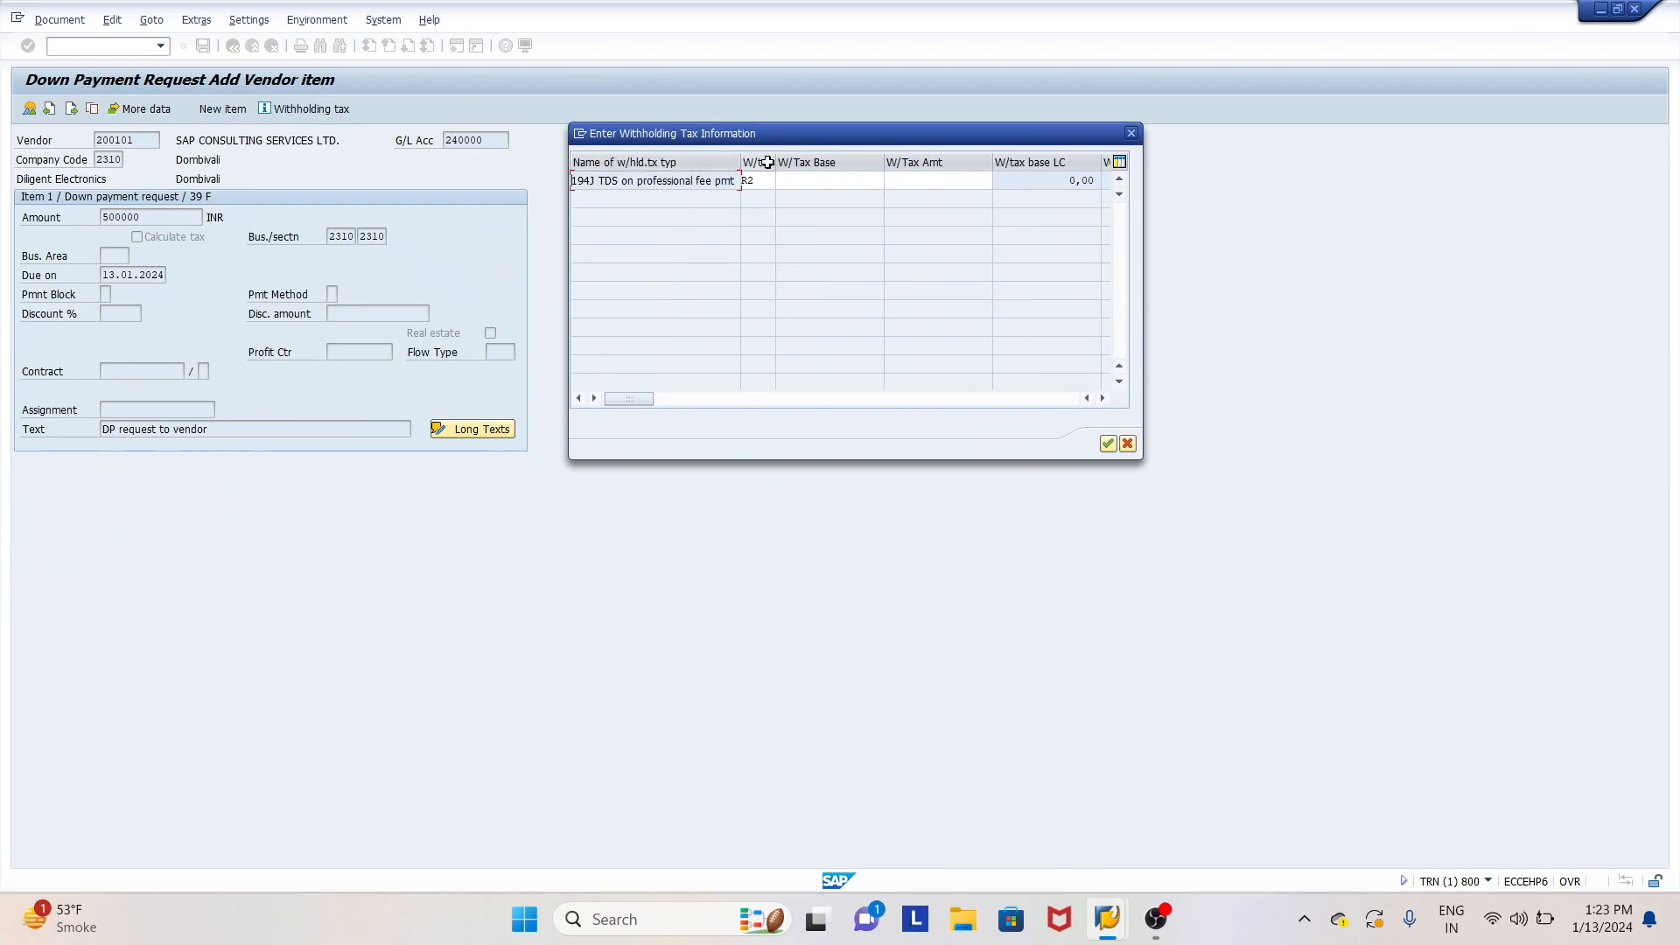
left_click(759, 184)
left_click(829, 181)
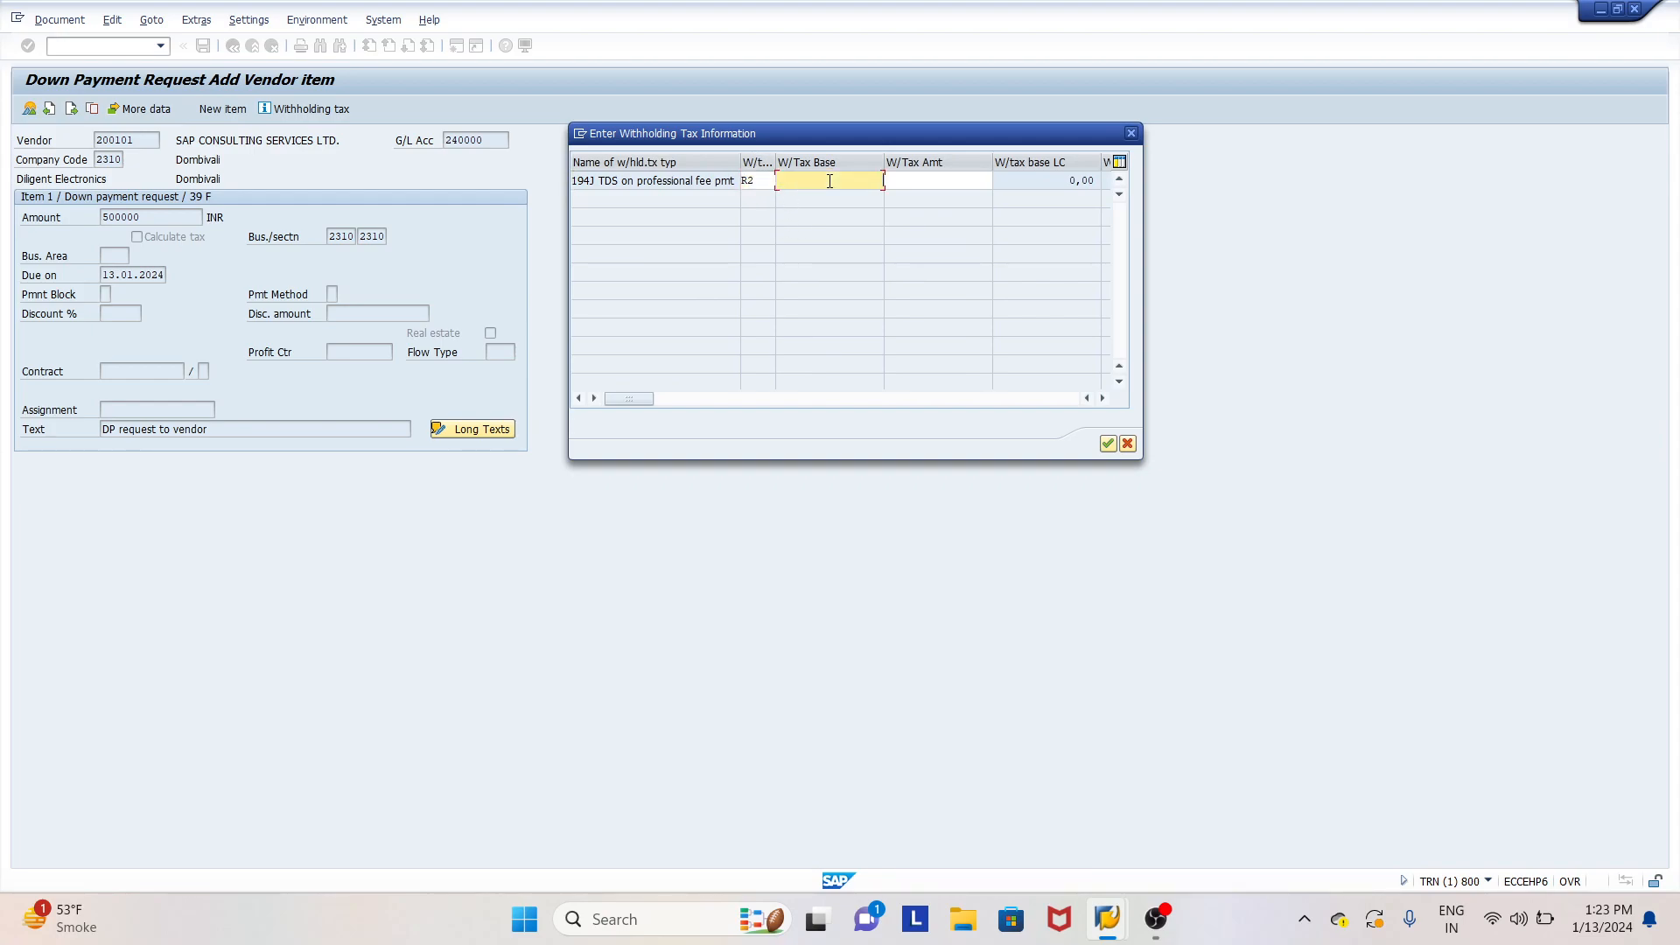
left_click(764, 179)
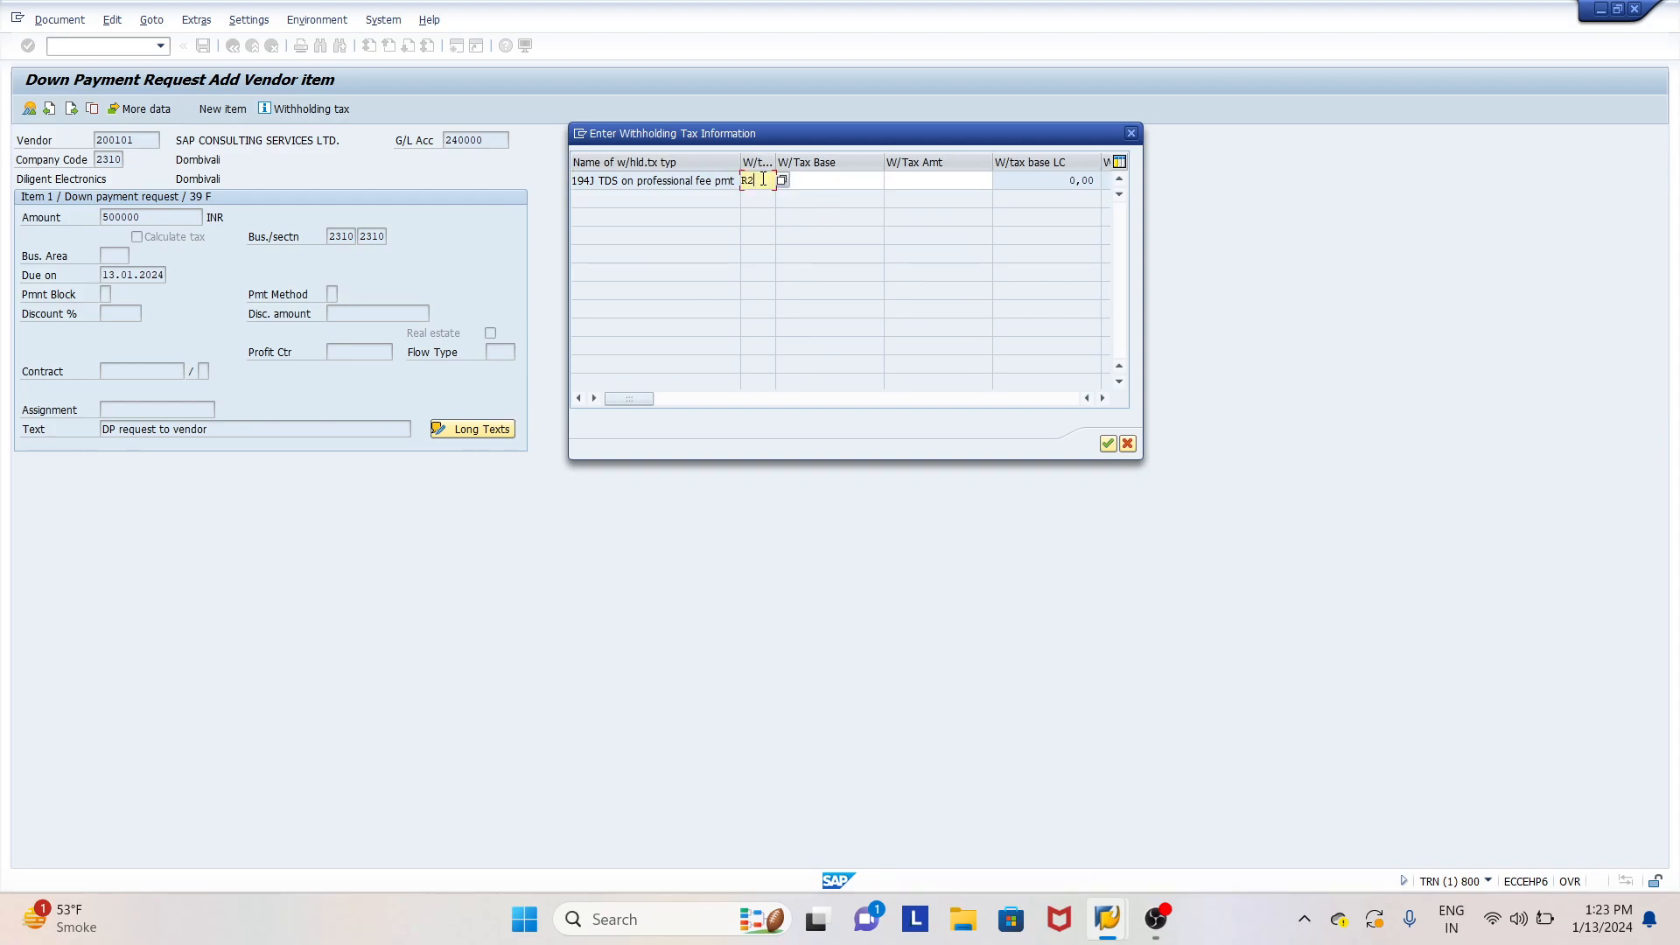
Enter 400000 as the withholding tax base on the 194J line, and clear the entry again
left_click(831, 180)
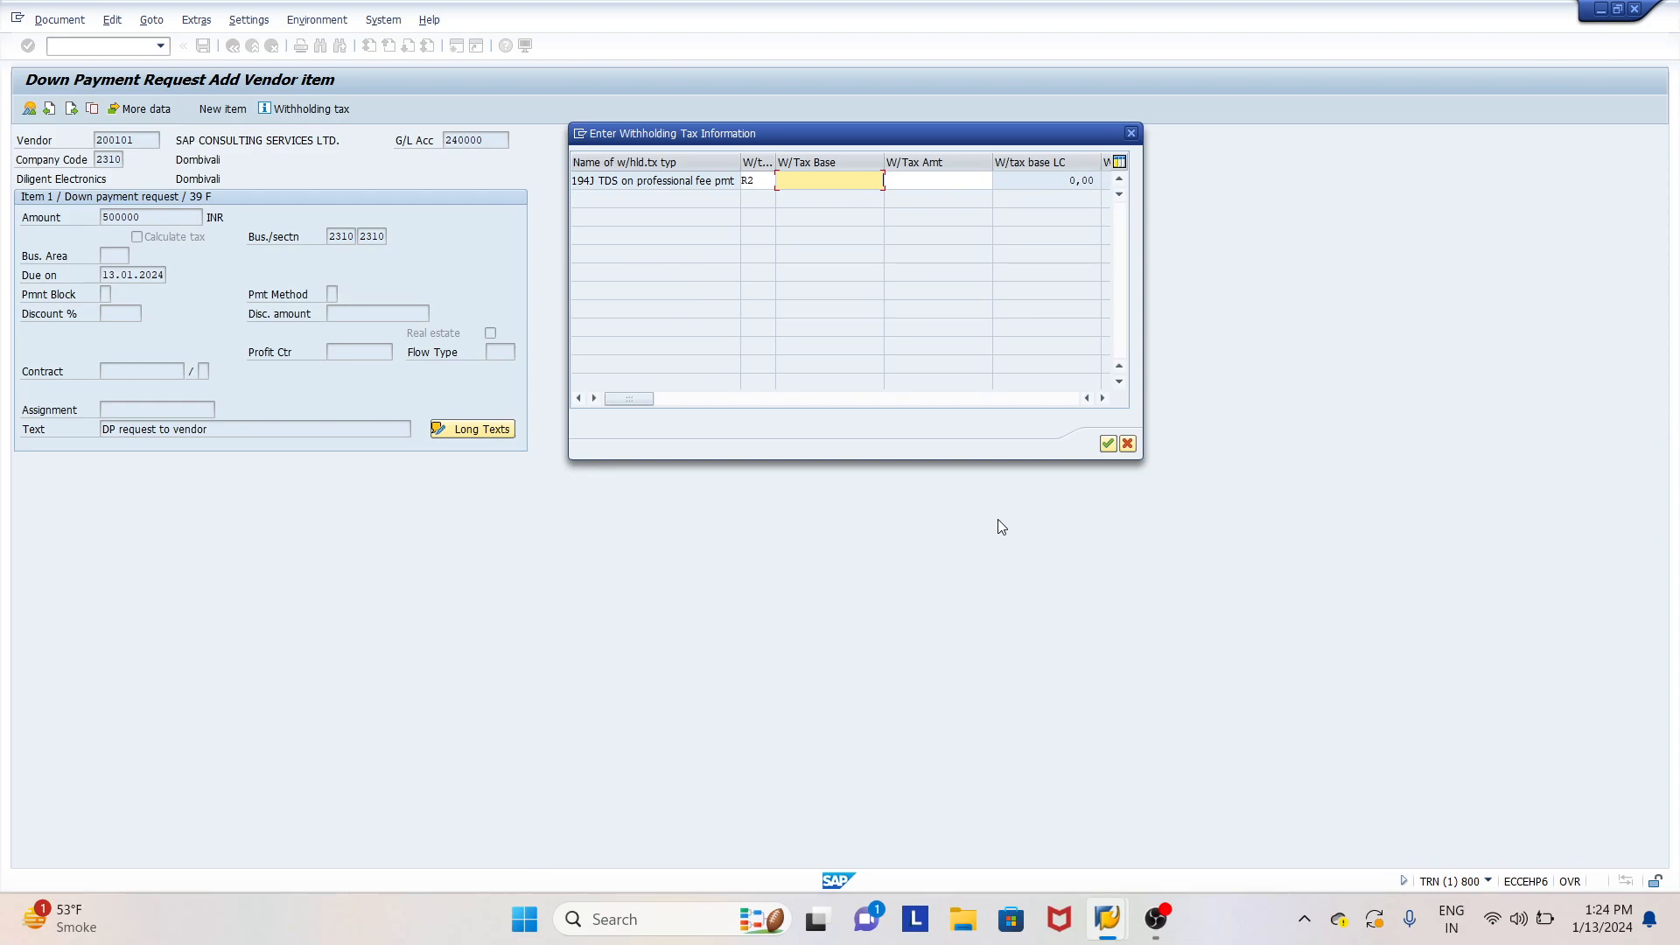
type("00000")
left_click(940, 182)
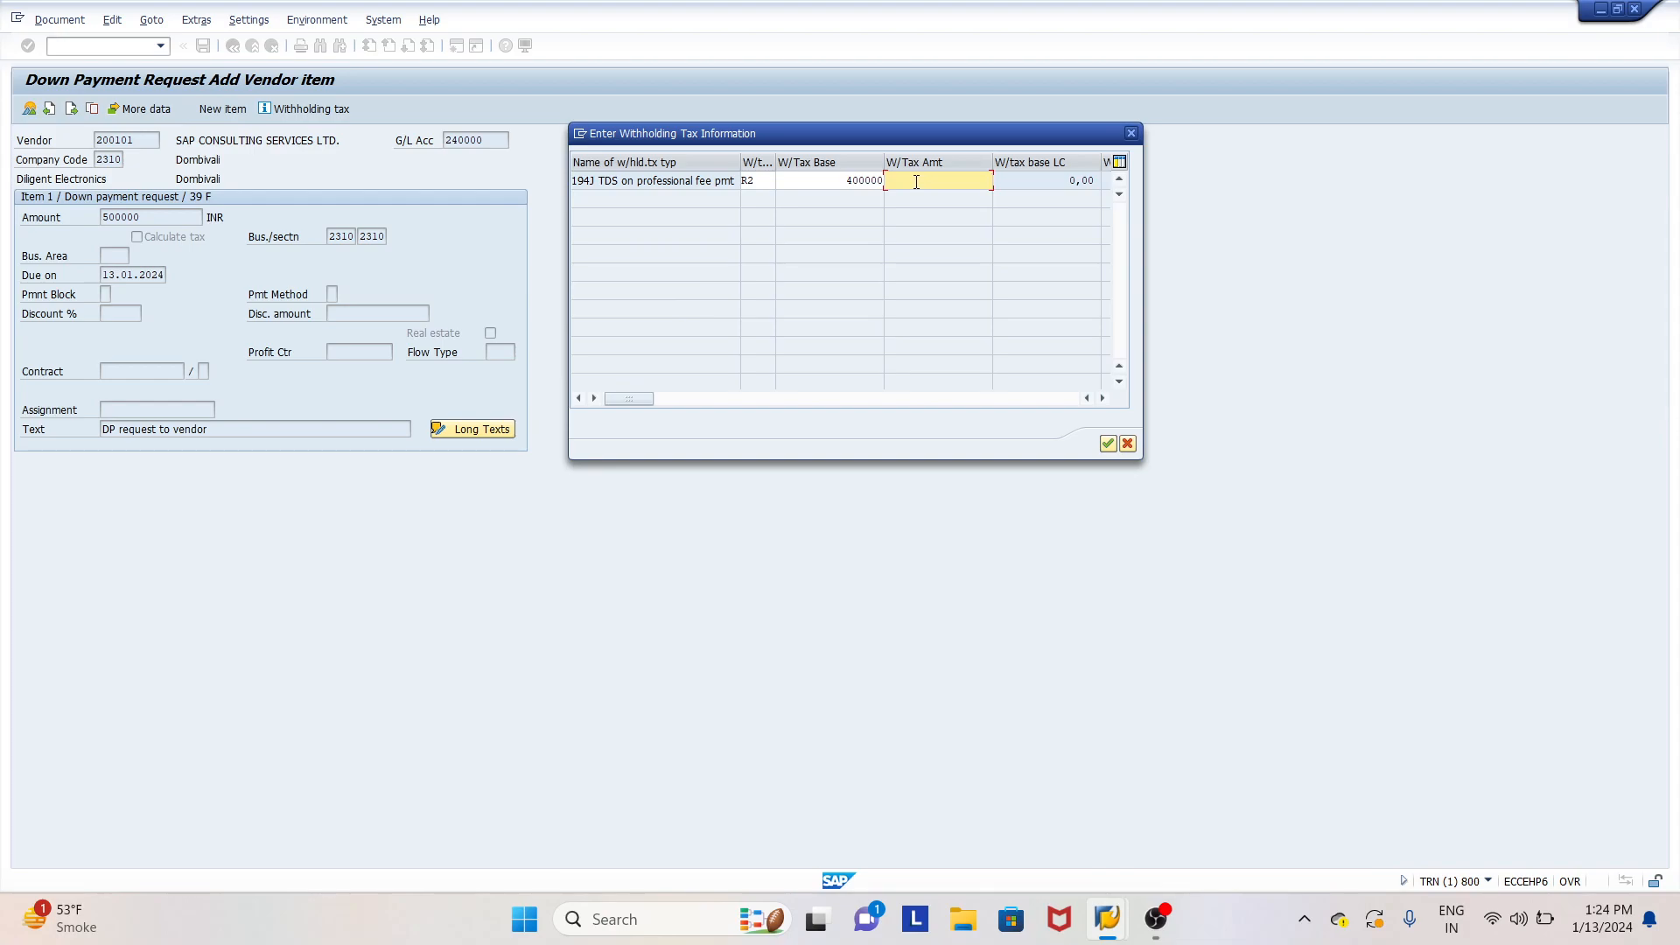
left_click_drag(845, 183, 889, 183)
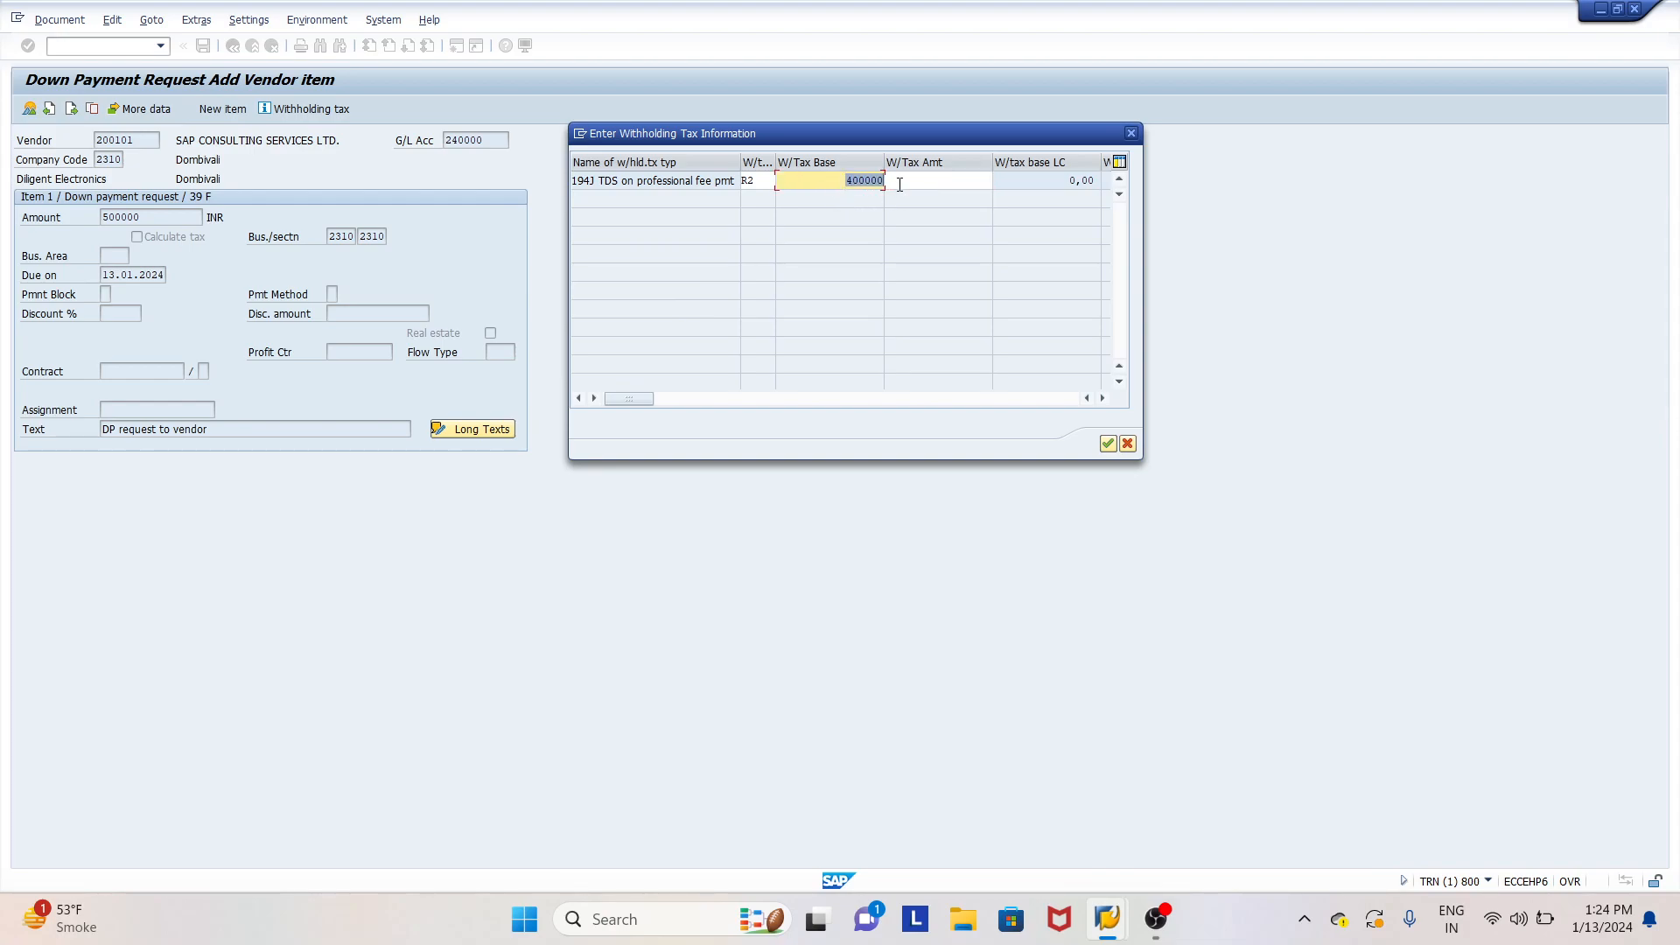
left_click(900, 185)
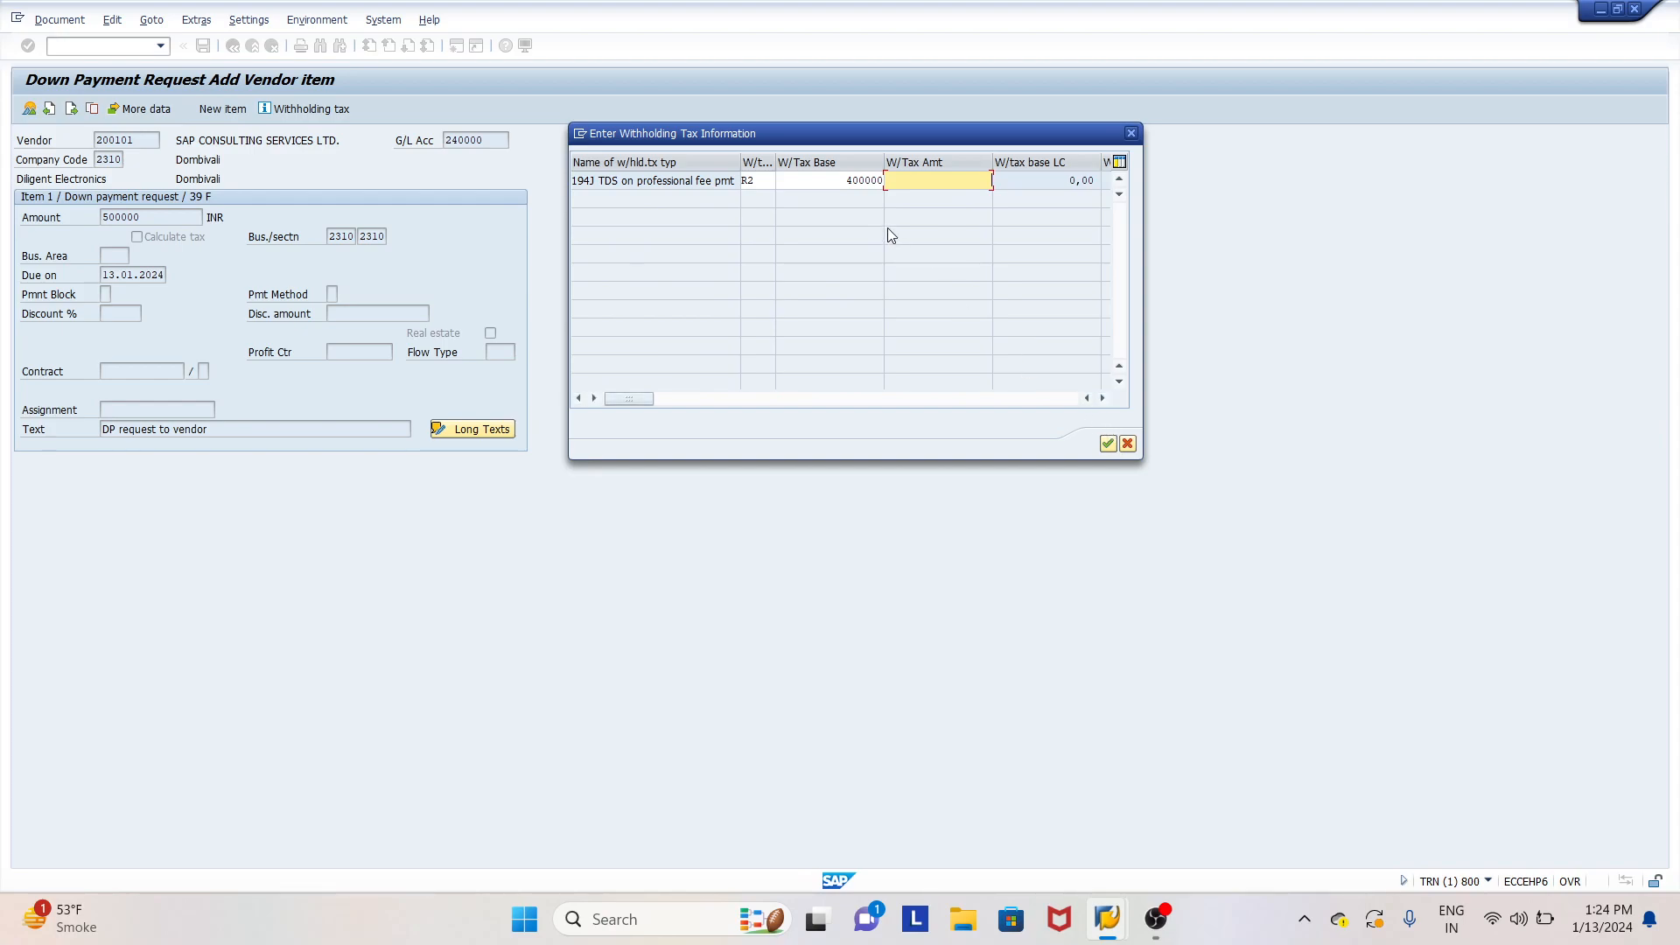
left_click(838, 180)
left_click_drag(839, 180, 906, 184)
key("Delete")
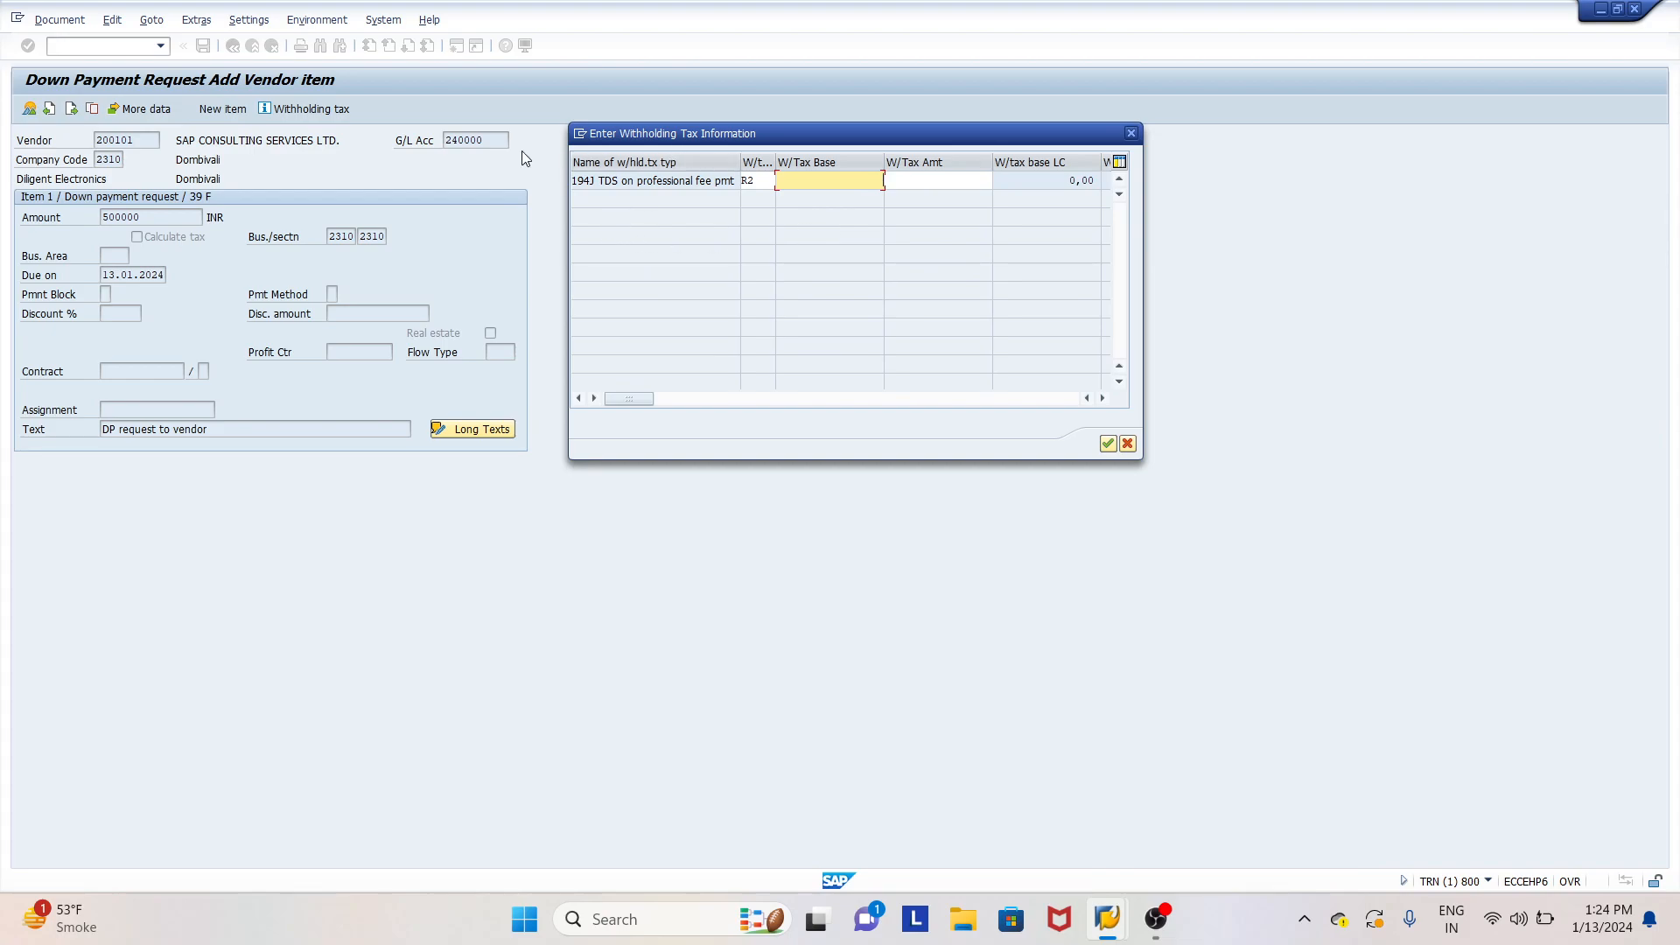
Accept the withholding tax information with tax base and amount left blank, and display the document overview
left_click(1108, 443)
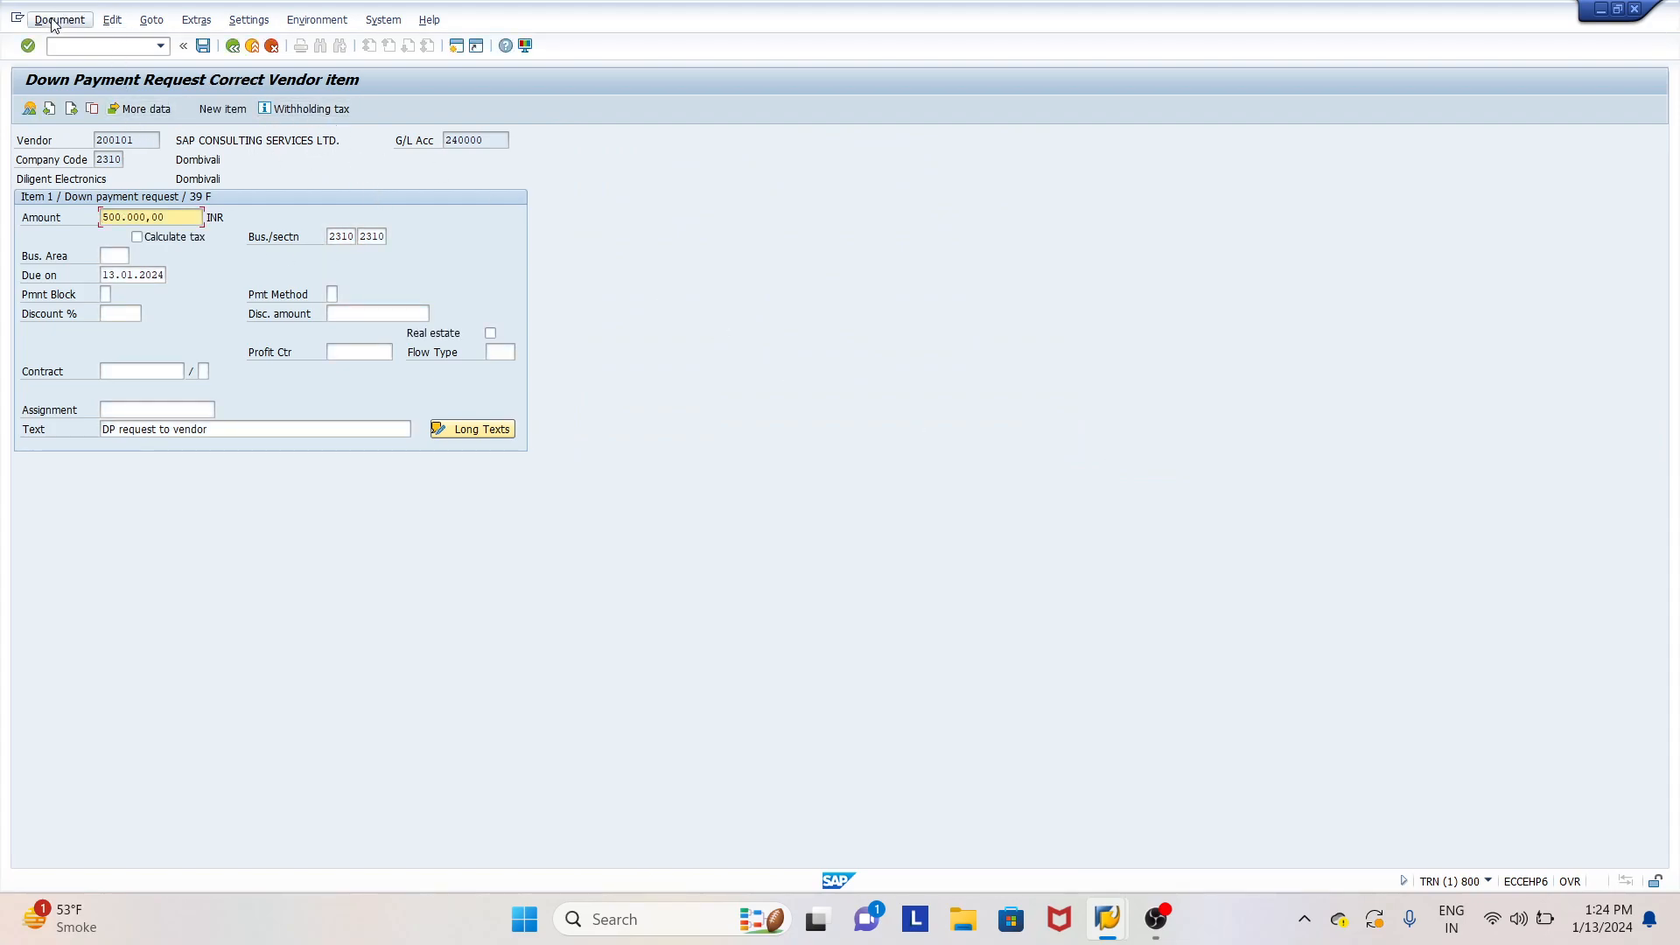
left_click(30, 111)
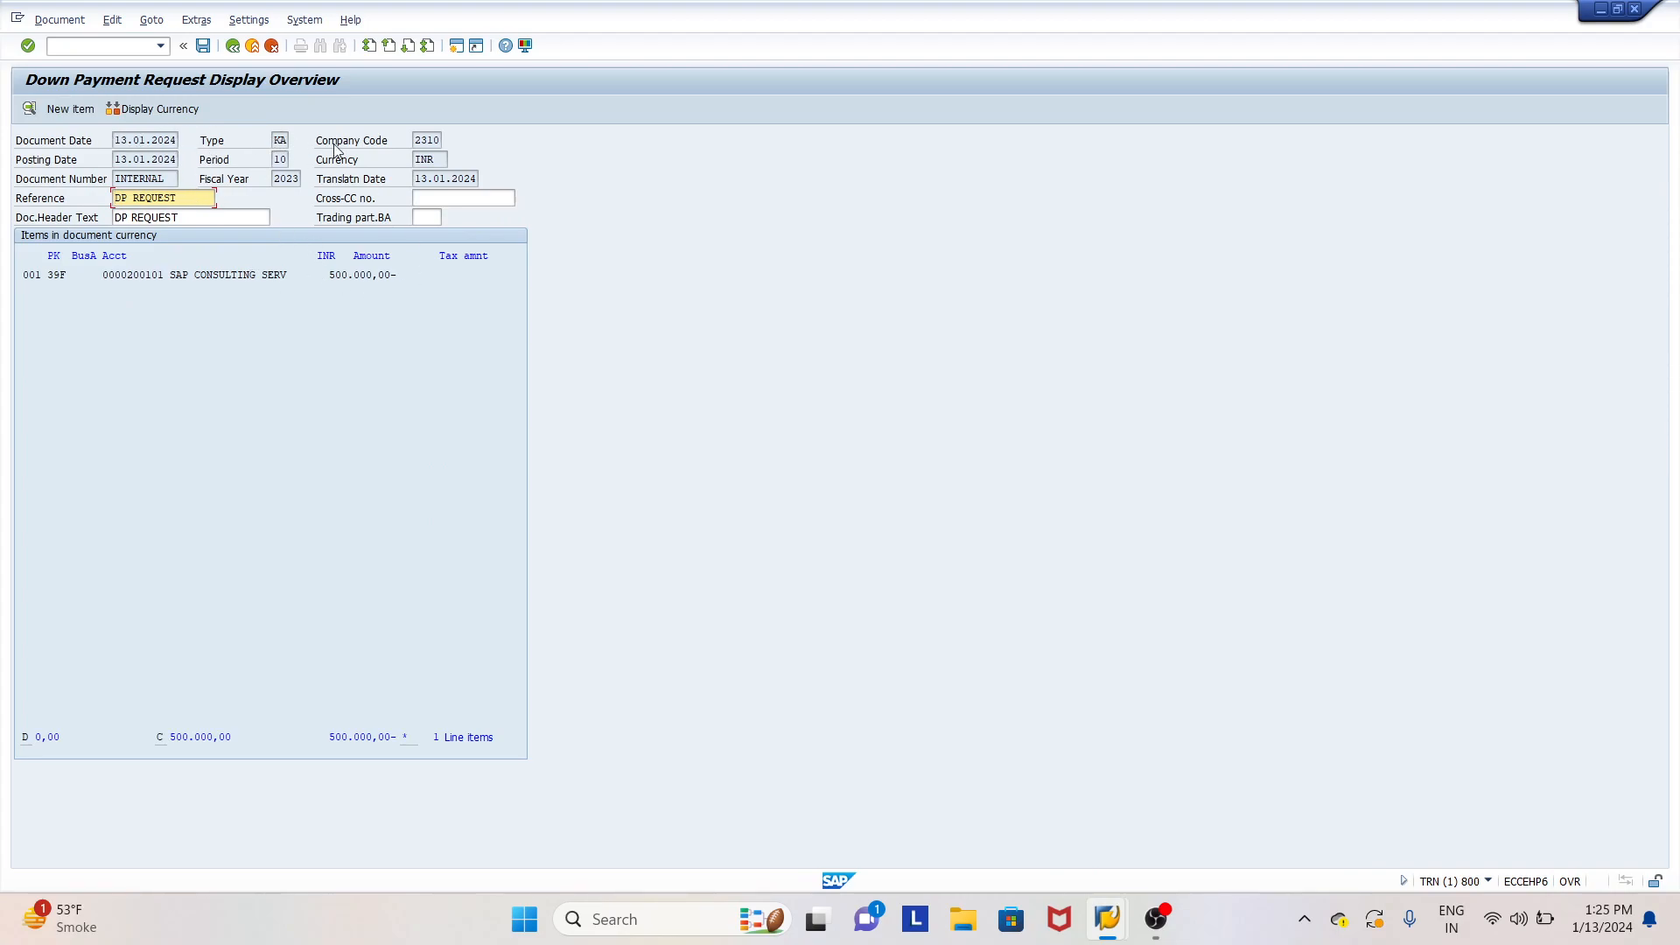
left_click_drag(415, 180, 500, 196)
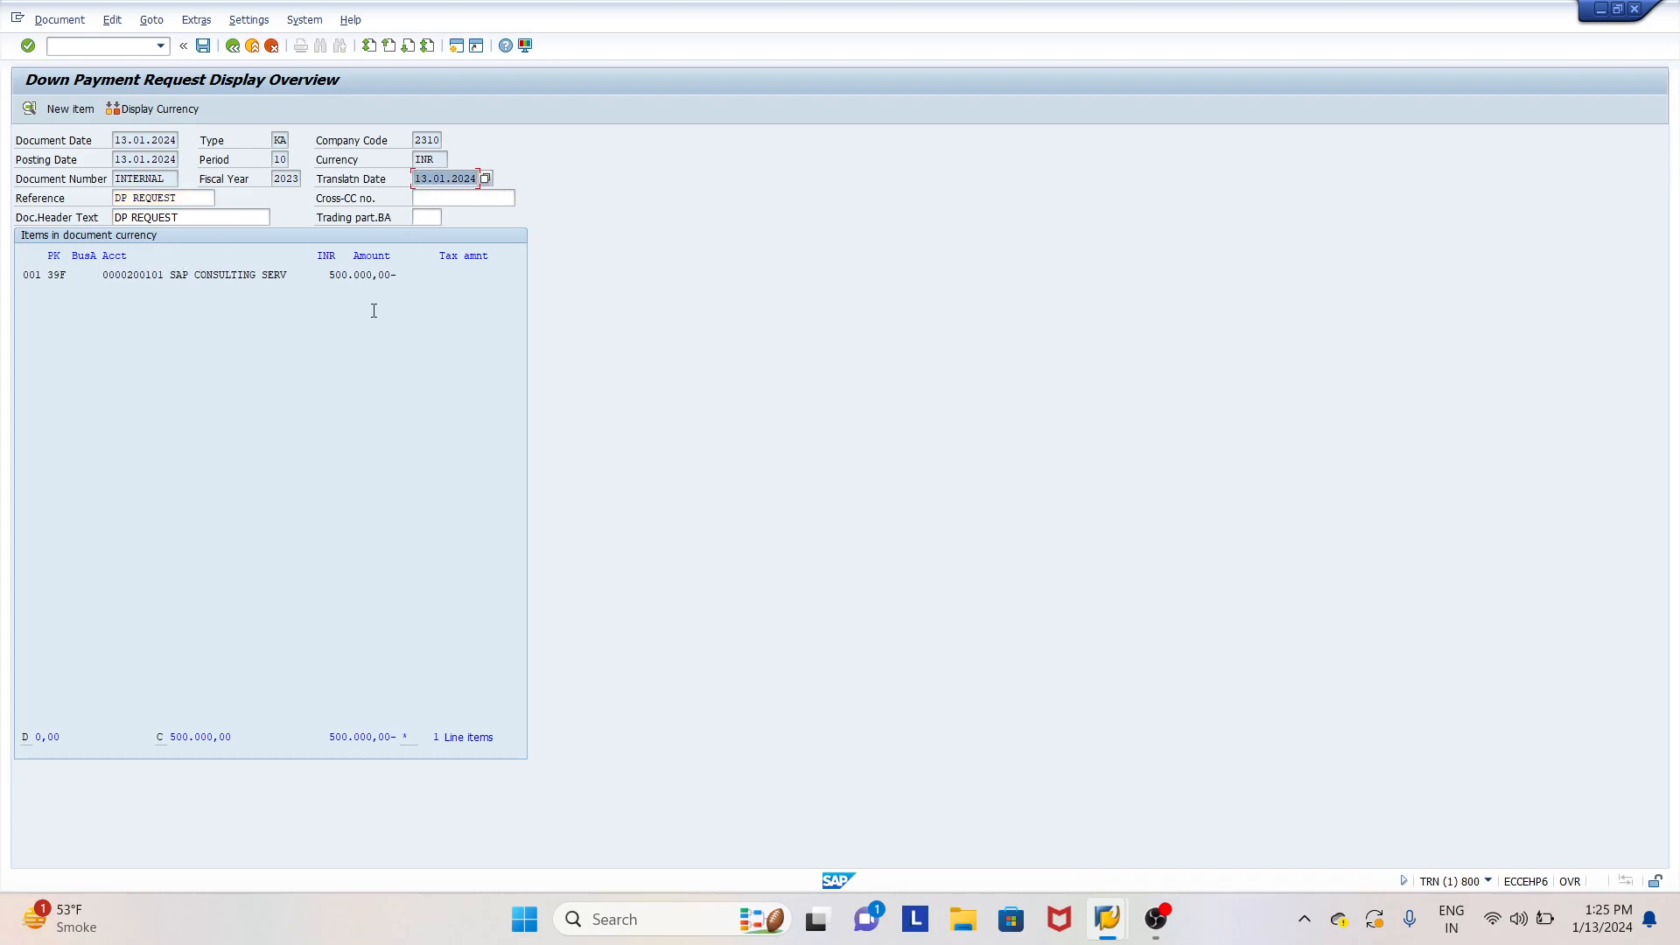
Try to post the down payment request and read the detailed explanation of the resulting system message
left_click(203, 46)
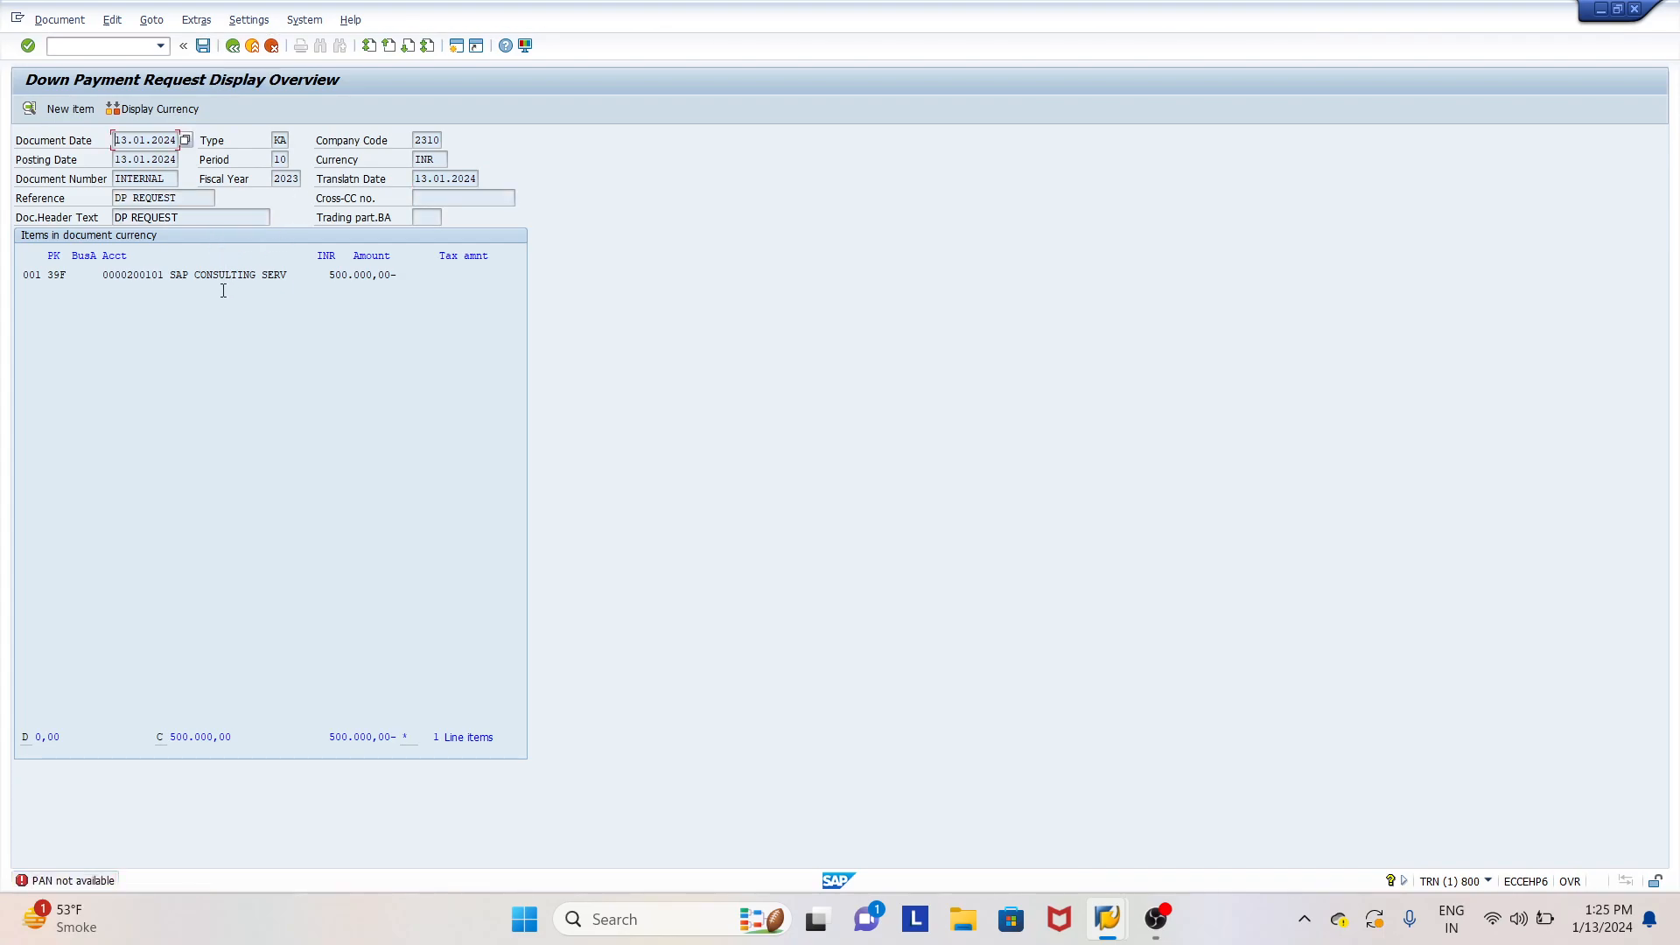
left_click(197, 273)
left_click(62, 879)
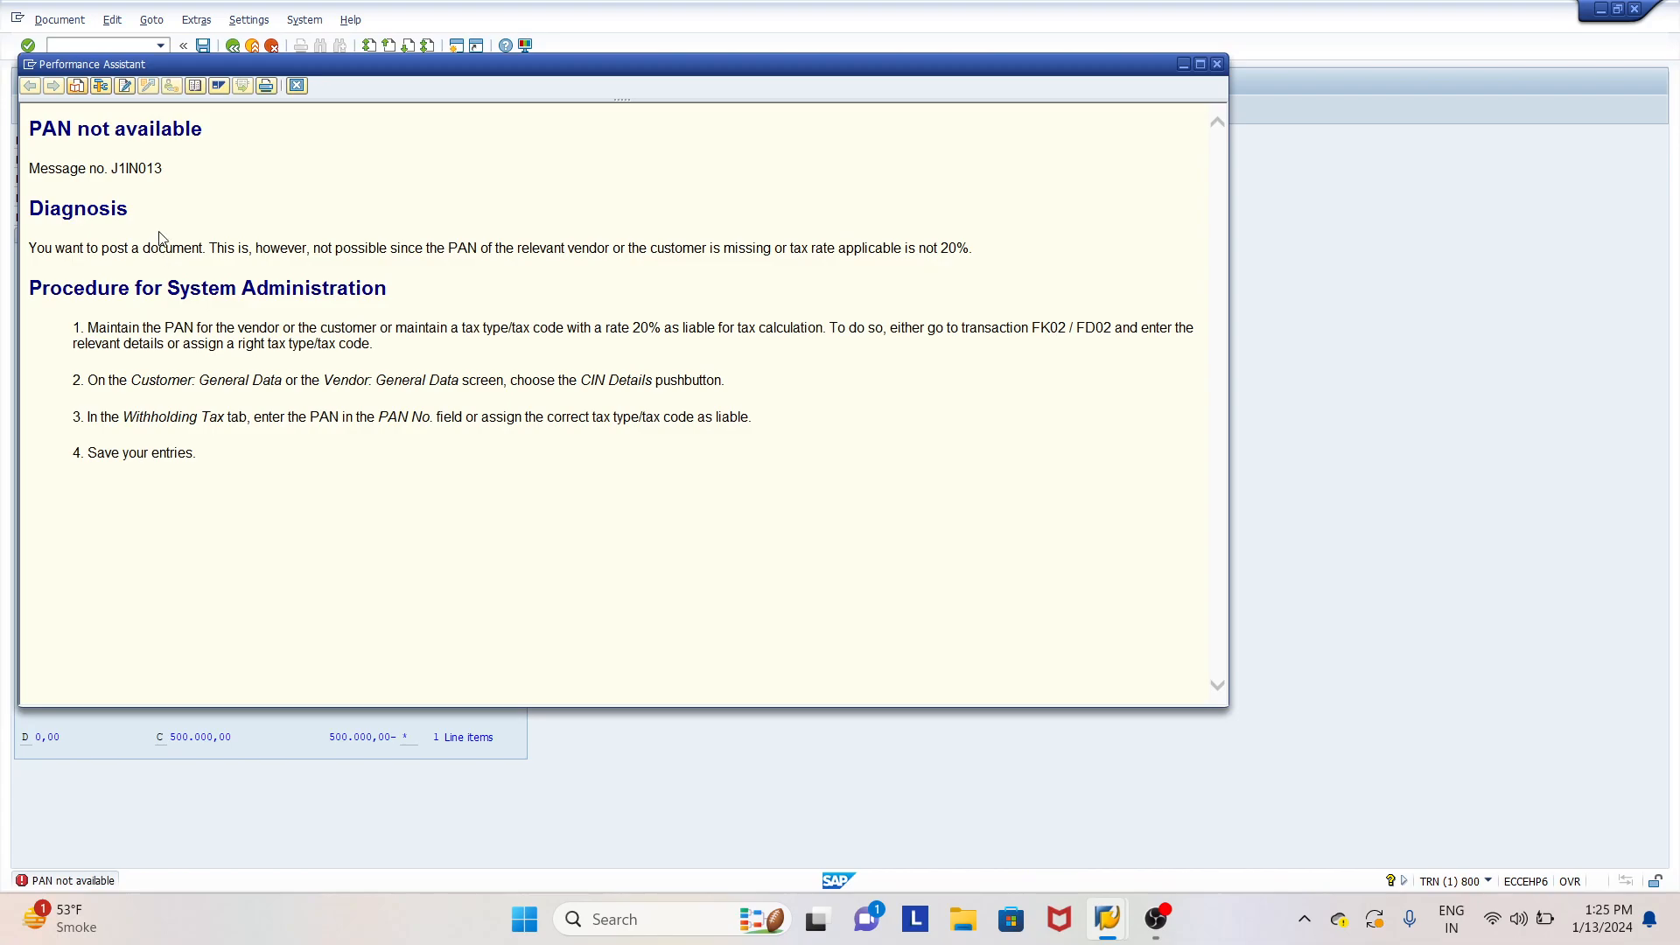
left_click_drag(29, 127, 454, 499)
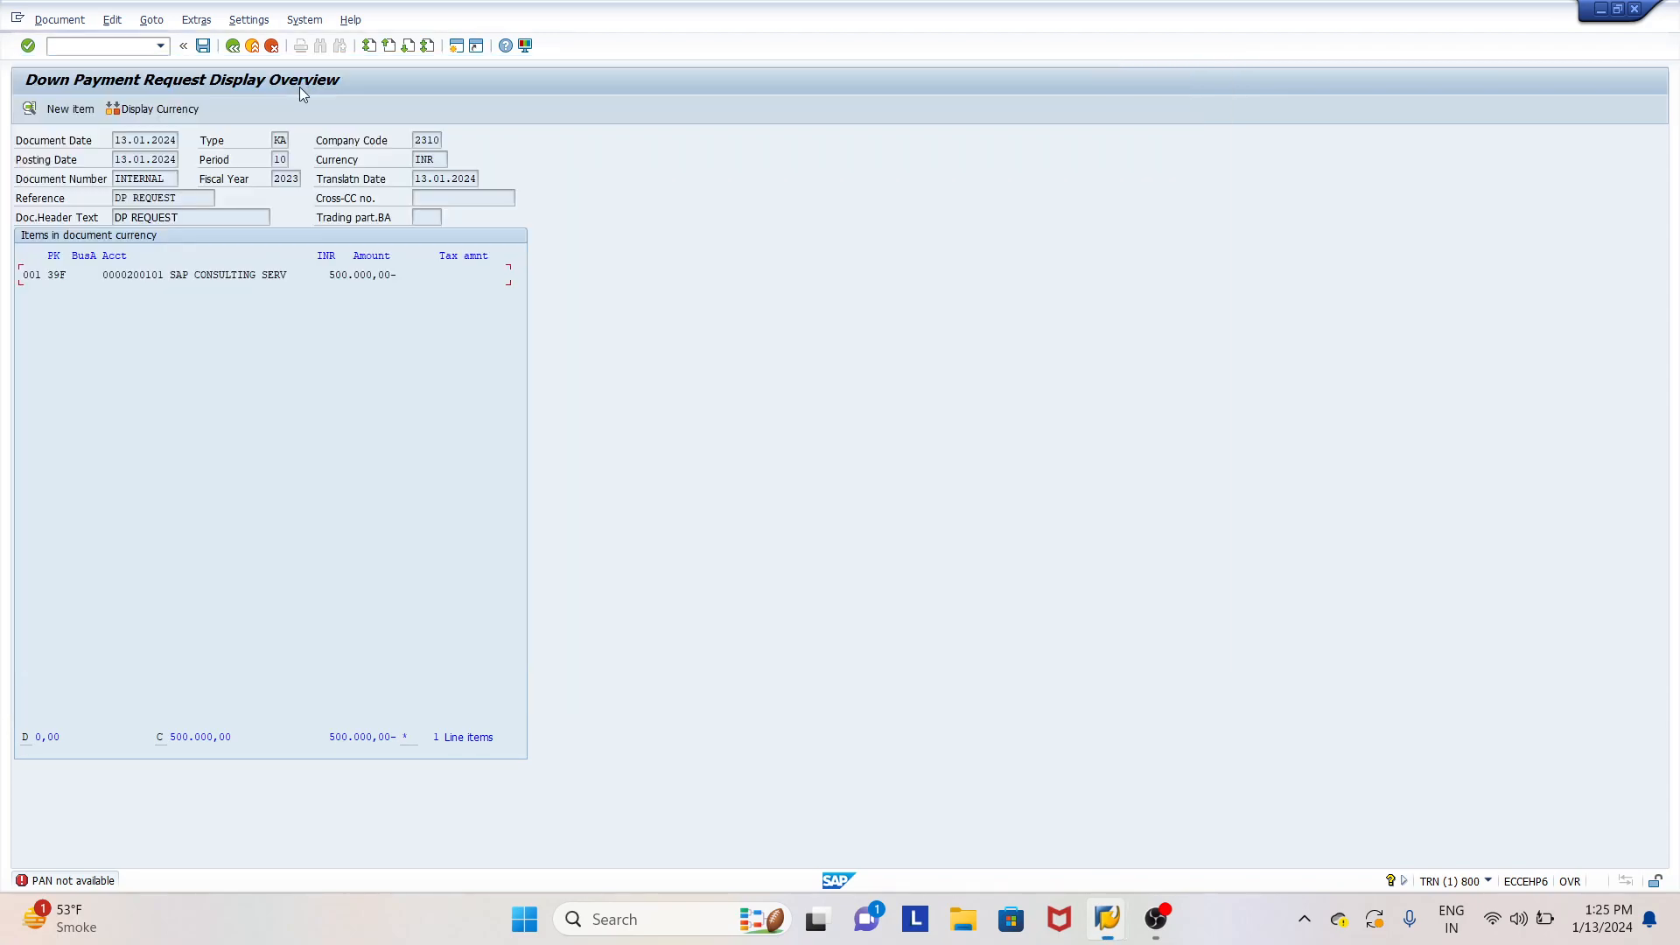
Try once more to post the down payment request from the document overview
left_click(297, 86)
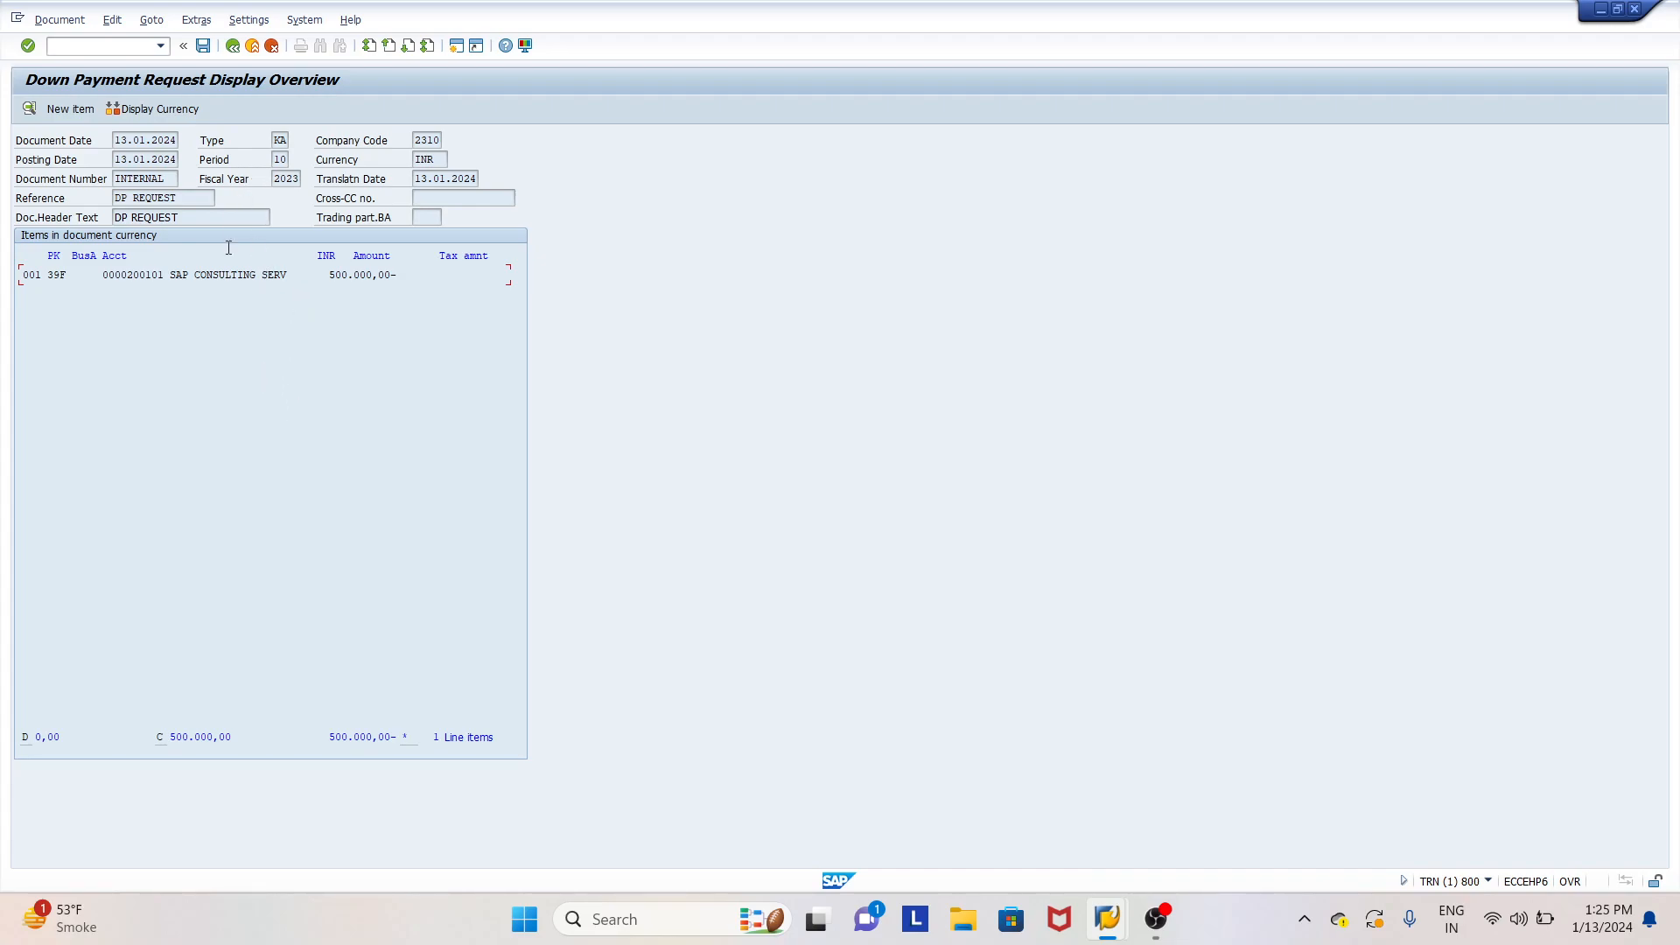
left_click(198, 47)
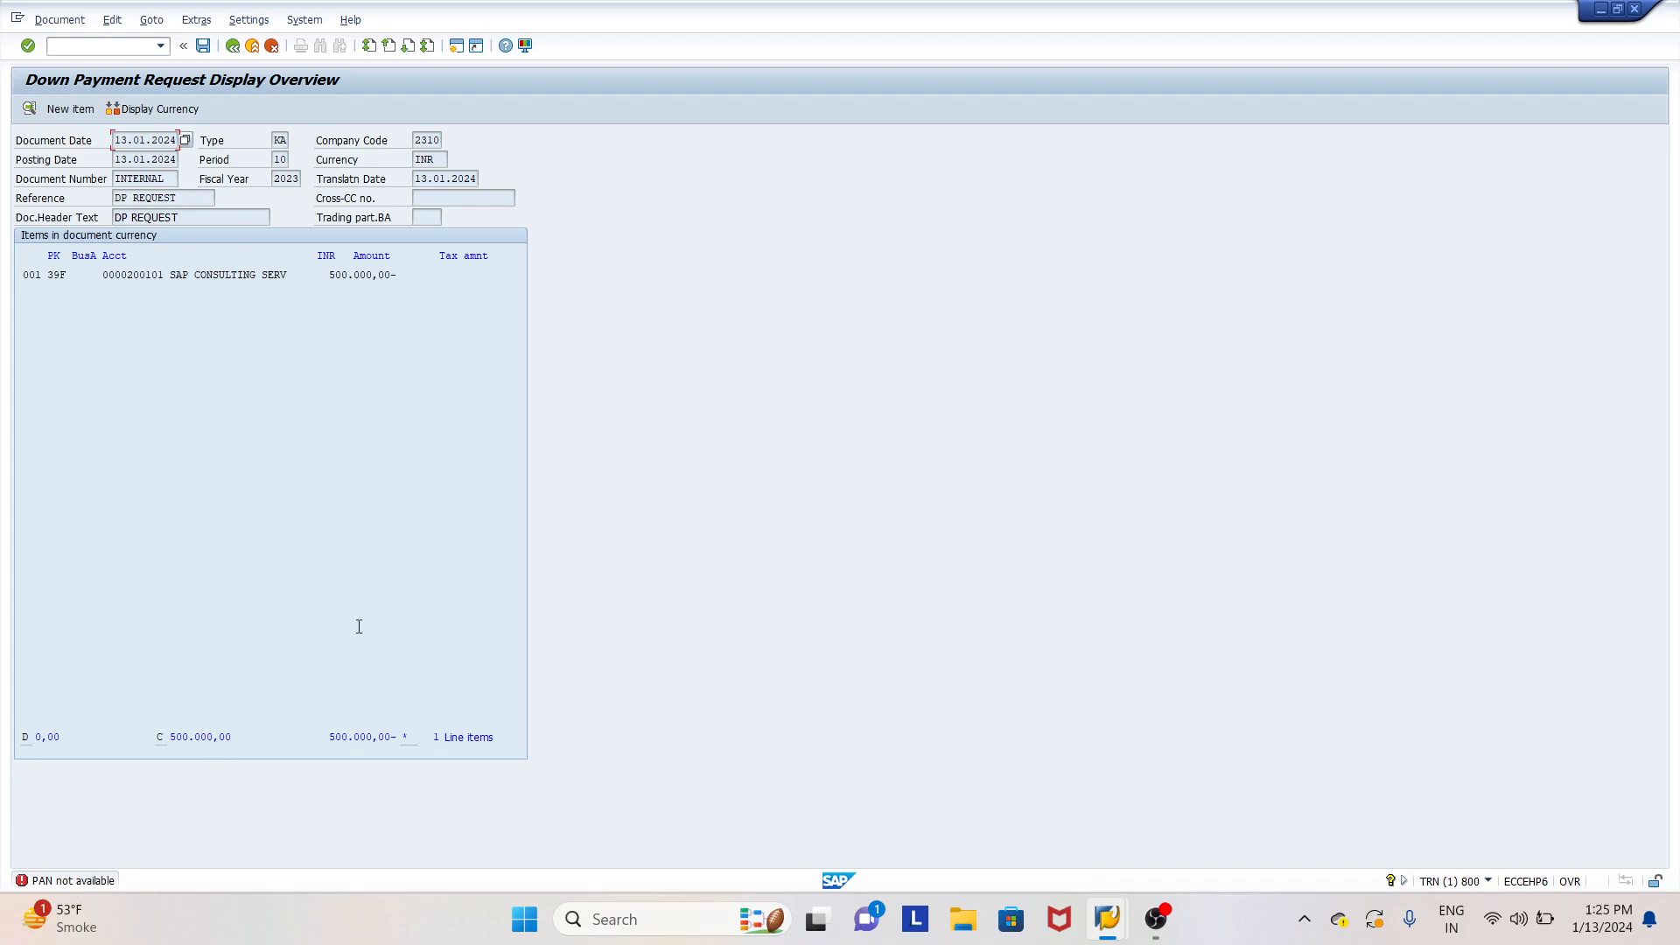
left_click(1156, 919)
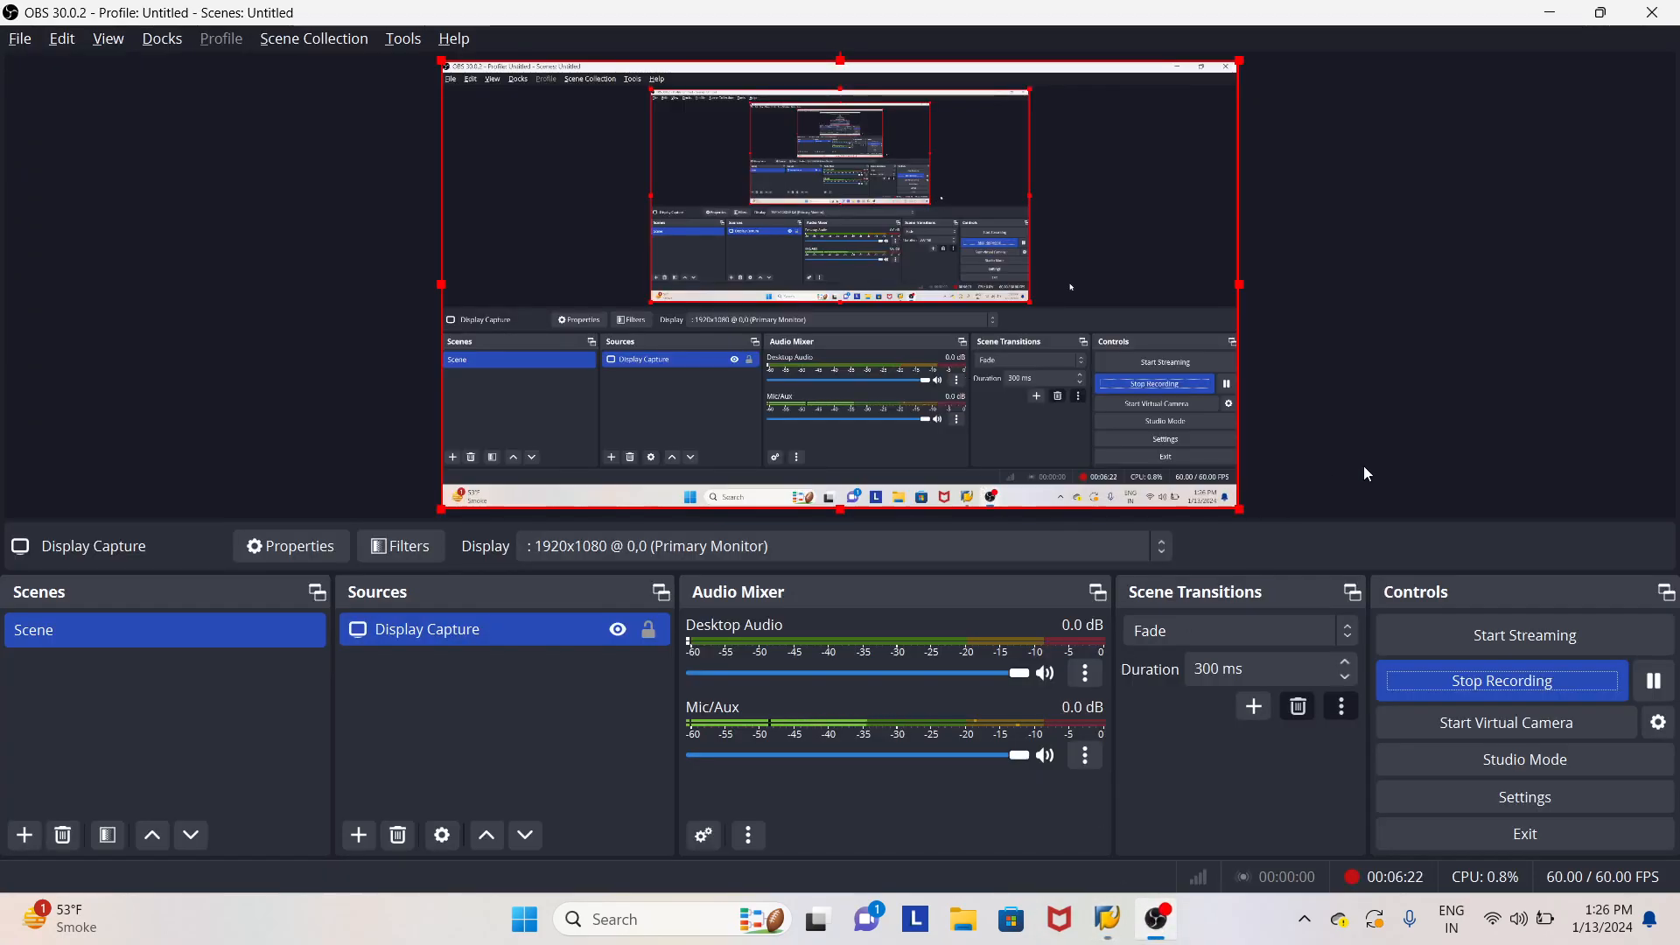